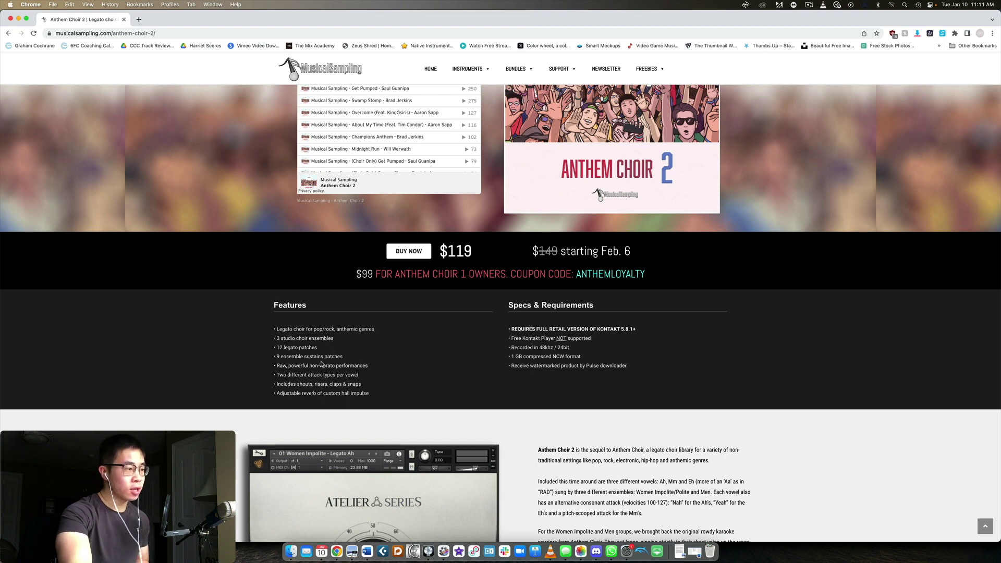
# Review the Anthem Choir 2 product page, covering its features, specs and requirements, description and included patches.
pyautogui.scroll(-2, 327, 352)
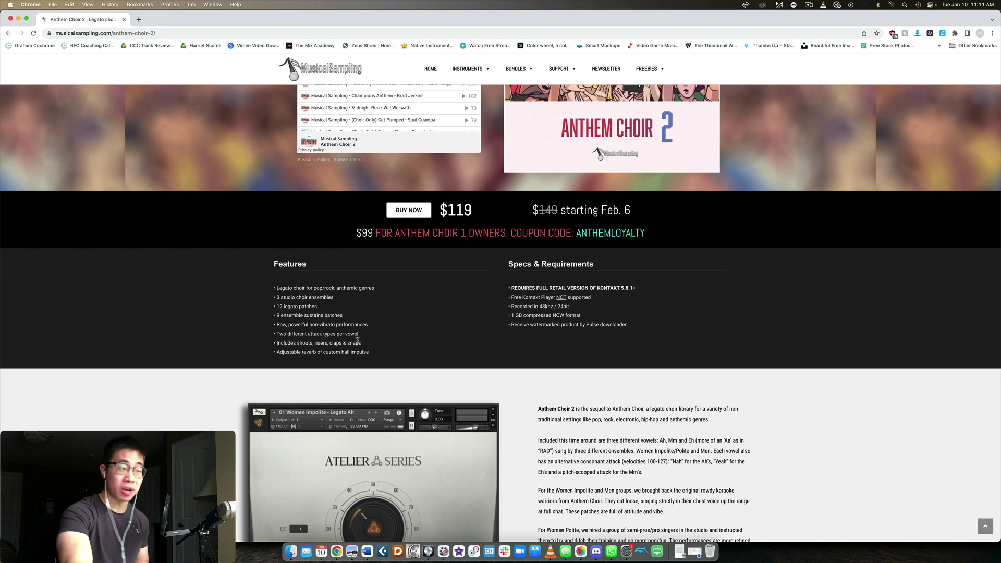
pyautogui.scroll(-1, 352, 350)
pyautogui.scroll(-2, 352, 350)
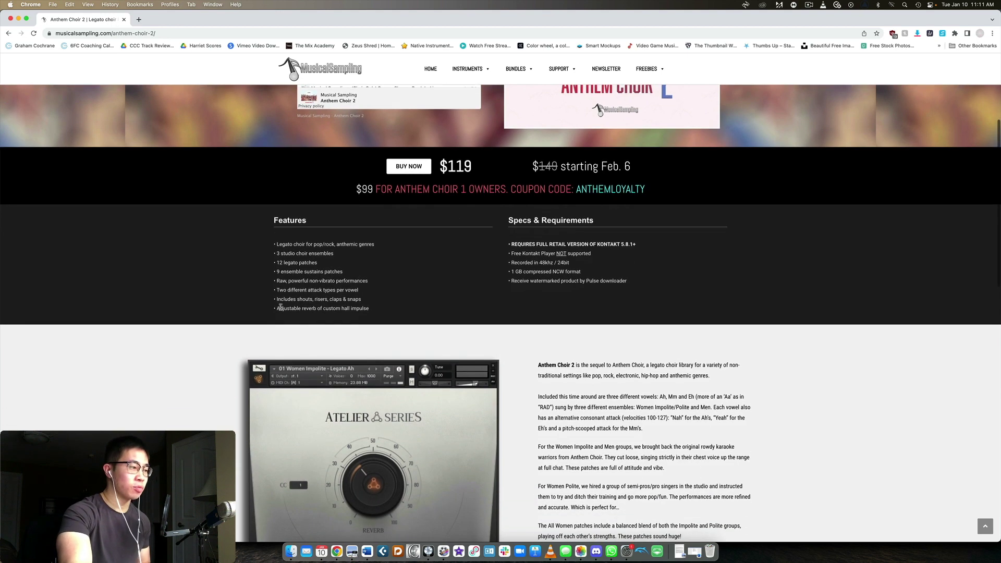
pyautogui.scroll(-2, 380, 355)
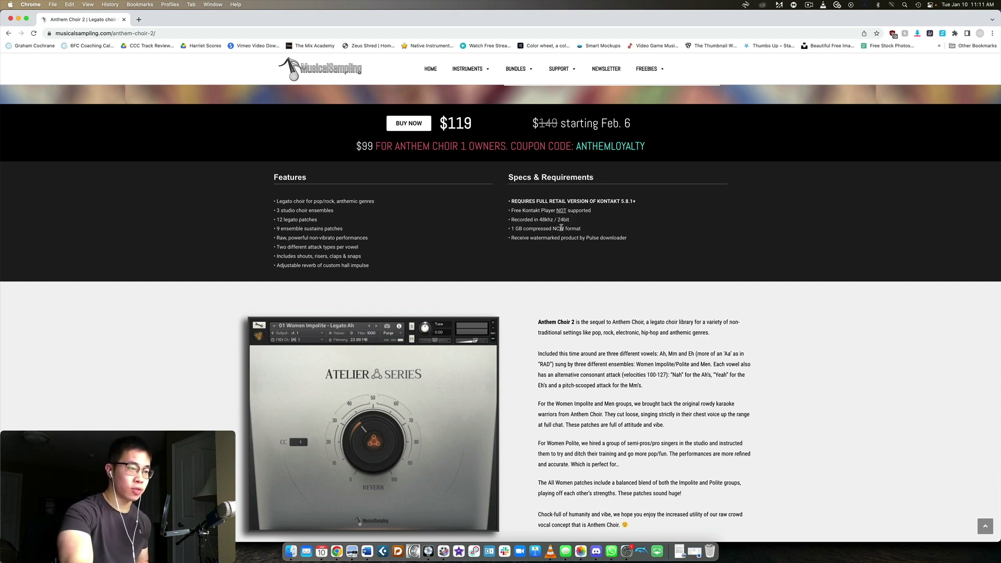
pyautogui.scroll(-6, 572, 217)
pyautogui.scroll(-4, 577, 230)
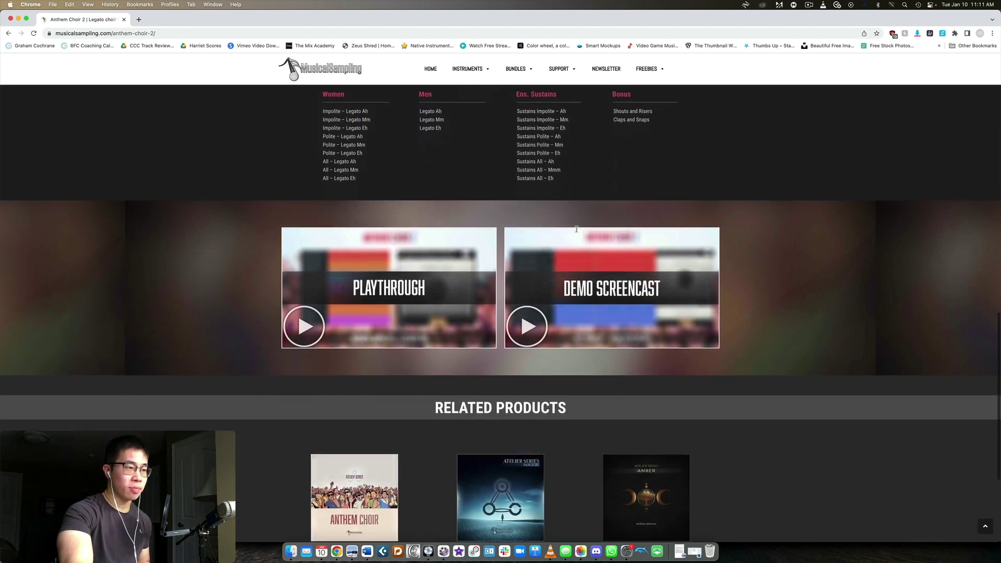
pyautogui.scroll(3, 577, 230)
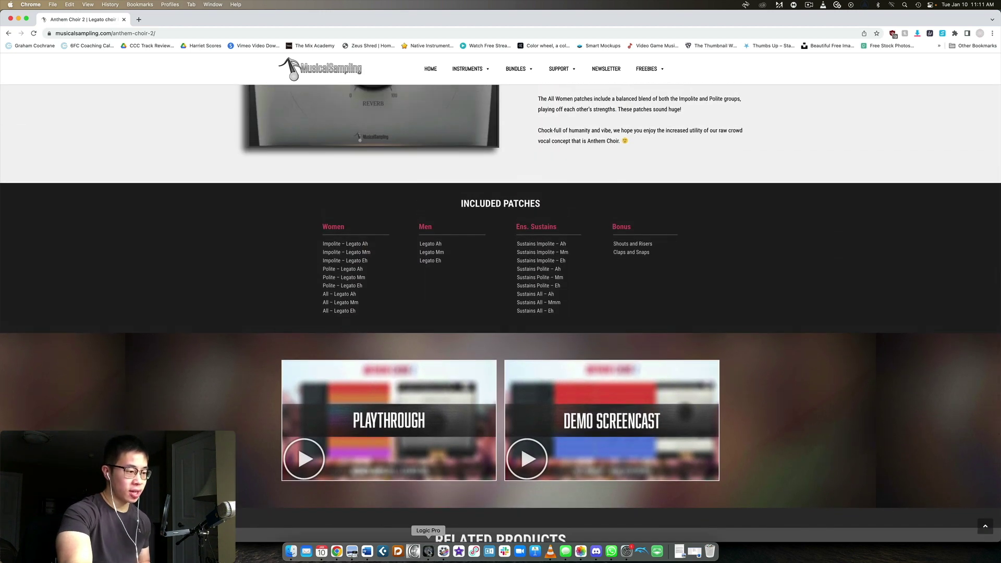
# Switch to Logic Pro and look through the Anthem Choir 2 patches loaded in the Kontakt rack.
pyautogui.click(428, 552)
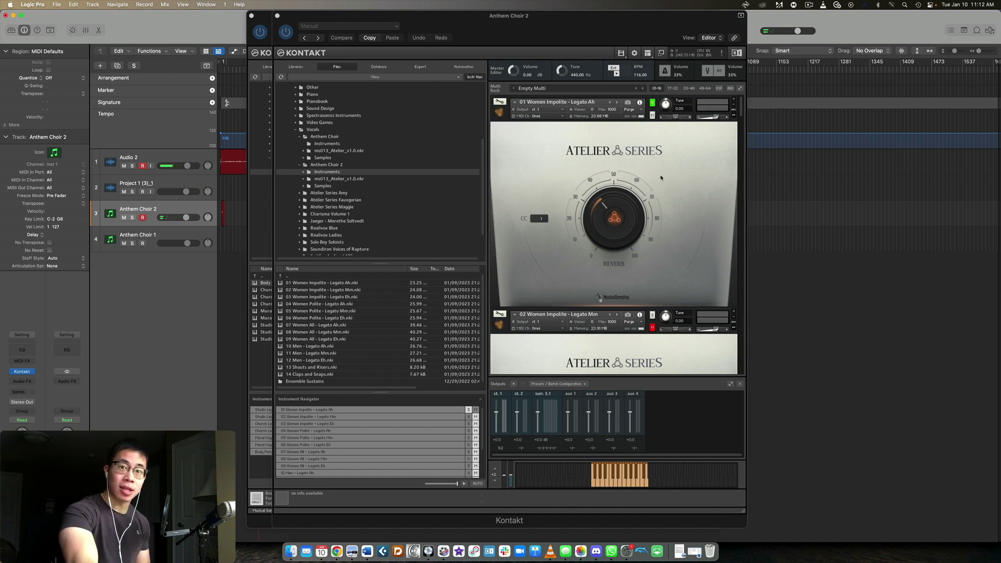
pyautogui.scroll(-3, 665, 170)
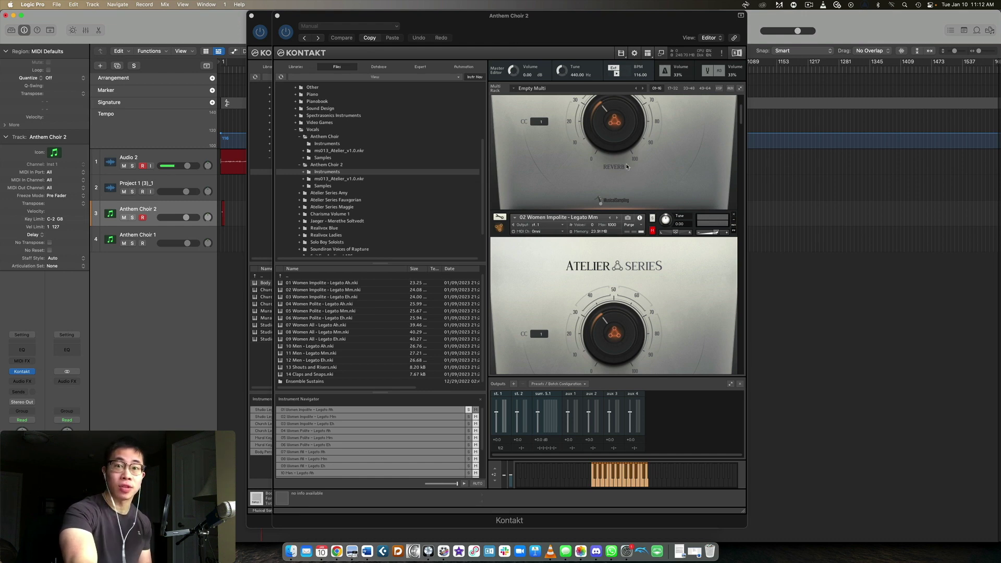
pyautogui.scroll(-5, 621, 167)
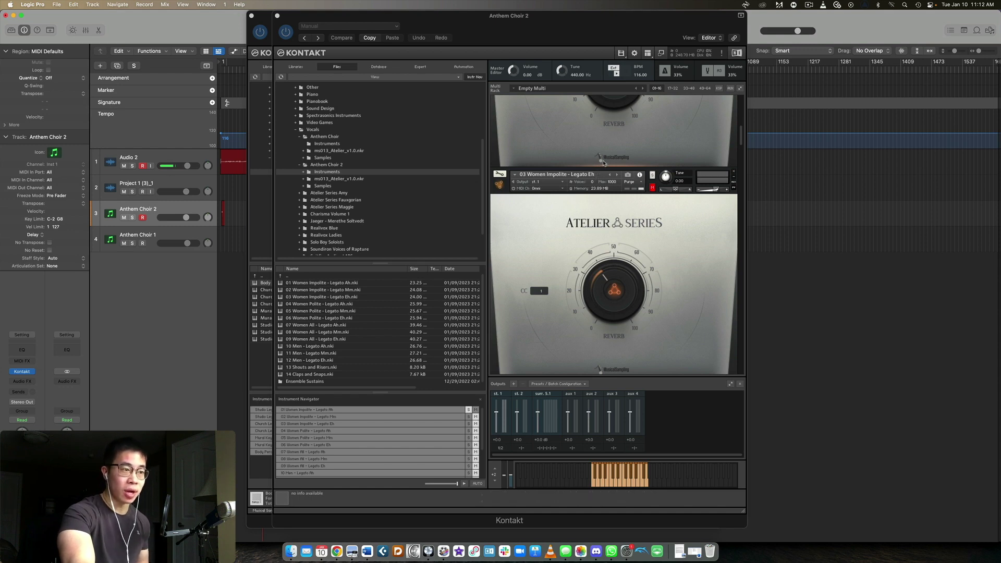
pyautogui.scroll(-4, 596, 177)
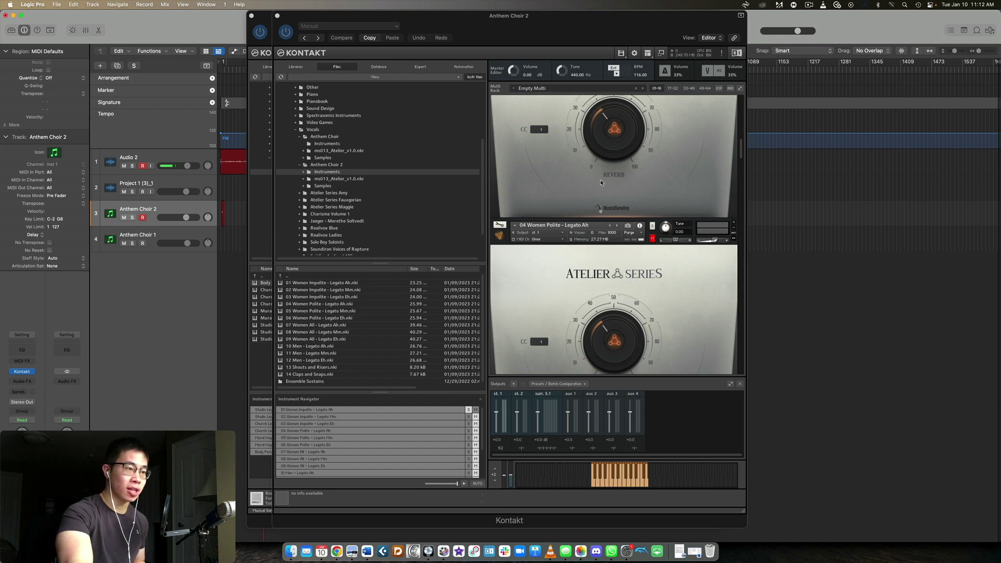
pyautogui.scroll(6, 601, 182)
pyautogui.scroll(5, 334, 234)
pyautogui.scroll(-5, 365, 224)
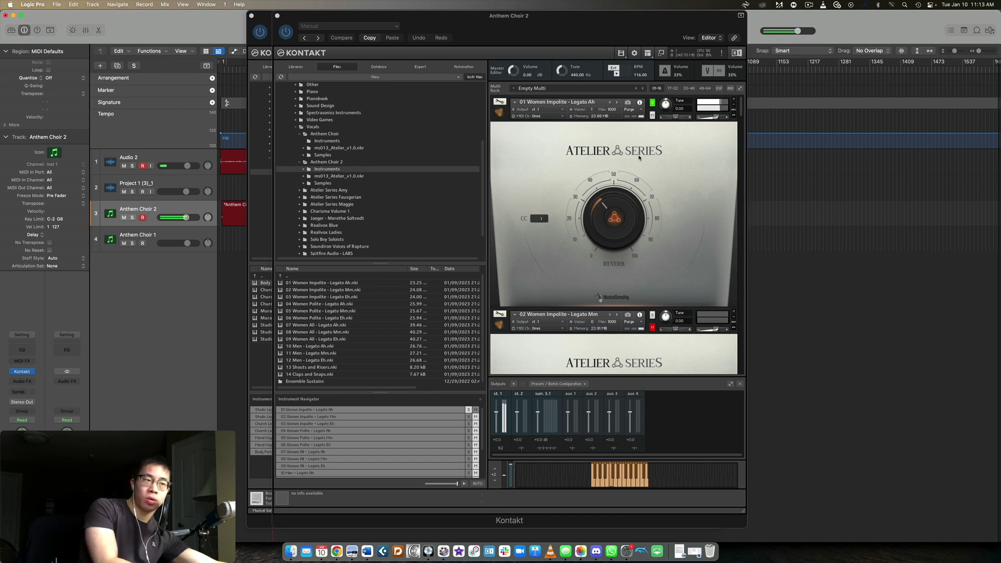
# Solo the 02 Women Impolite - Legato Mm patch and, after auditioning it, the 03 Women Impolite - Legato Eh patch.
pyautogui.scroll(-5, 639, 156)
pyautogui.click(653, 124)
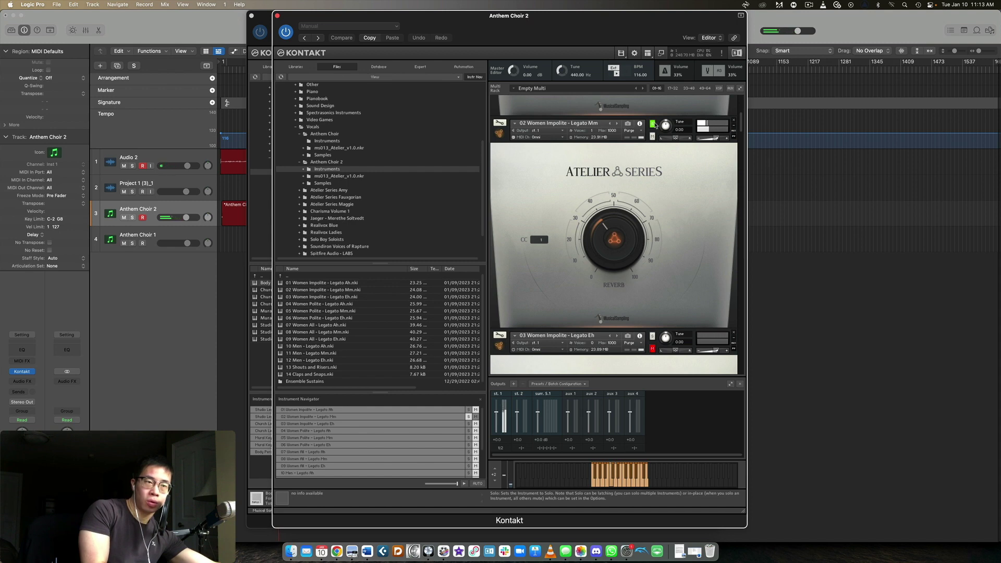
pyautogui.scroll(-5, 656, 127)
pyautogui.click(652, 163)
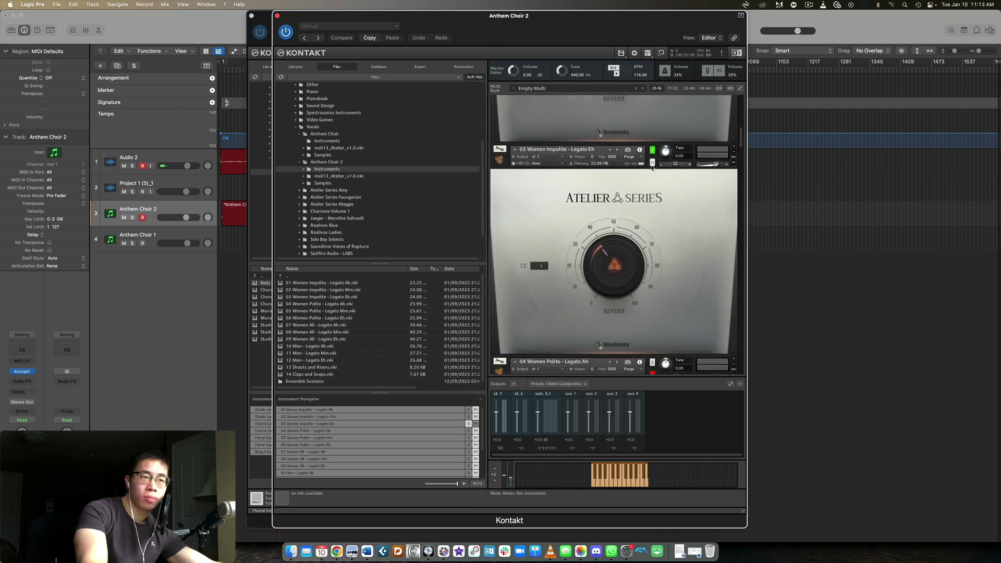
# Solo the 04 Women Polite - Legato Ah patch in the Kontakt rack for auditioning.
pyautogui.scroll(-1, 652, 168)
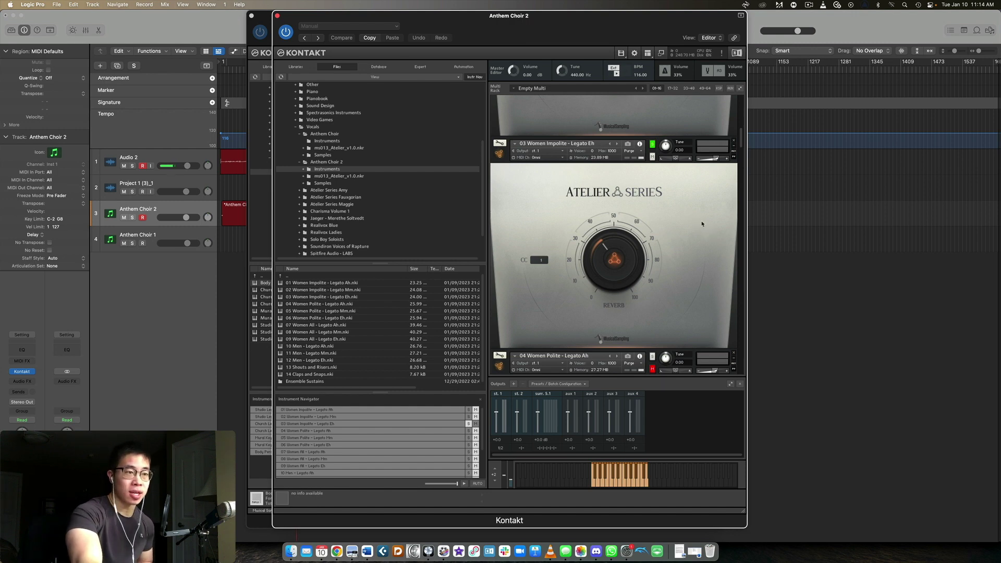
pyautogui.scroll(3, 703, 226)
pyautogui.scroll(-4, 704, 225)
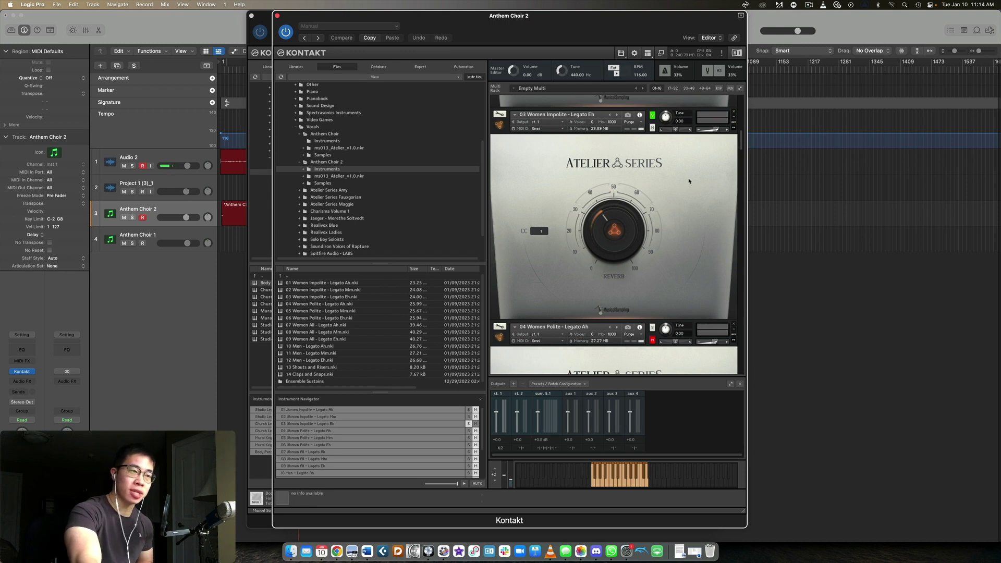
pyautogui.scroll(-2, 689, 181)
pyautogui.scroll(-5, 688, 181)
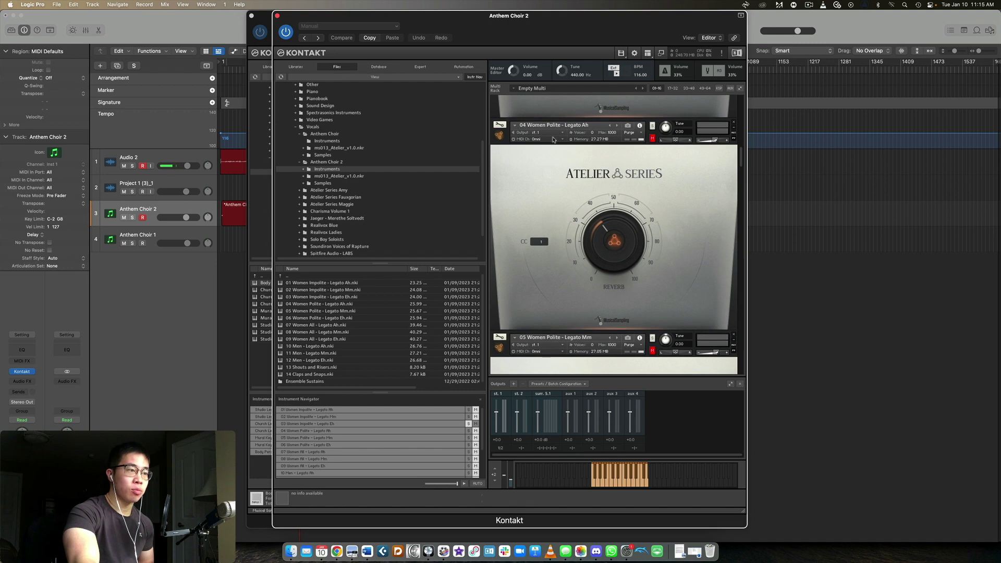
pyautogui.scroll(1, 652, 129)
pyautogui.click(651, 127)
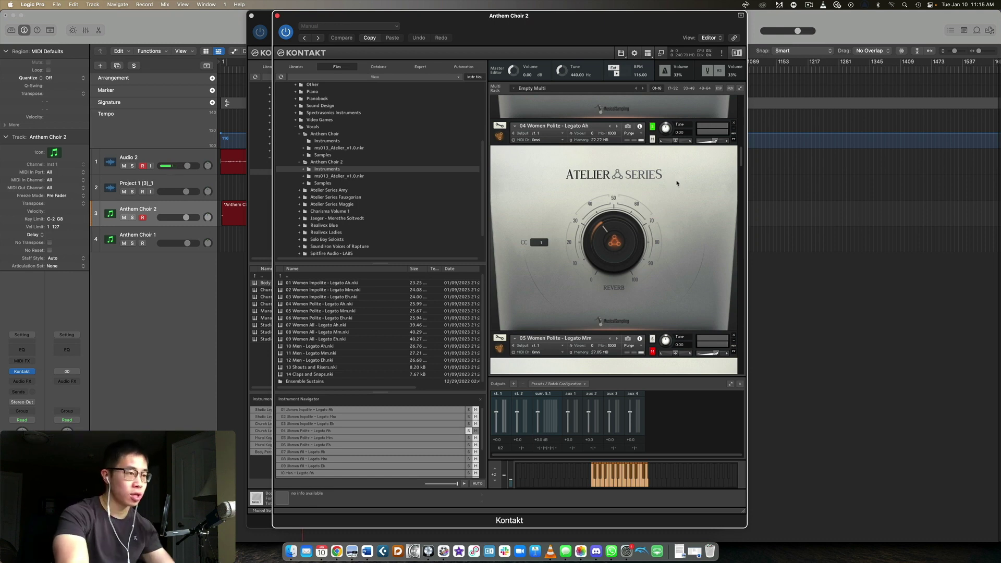
# Solo the 05 Women Polite - Legato Mm patch to audition it in place of the Ah patch.
pyautogui.scroll(-1, 676, 183)
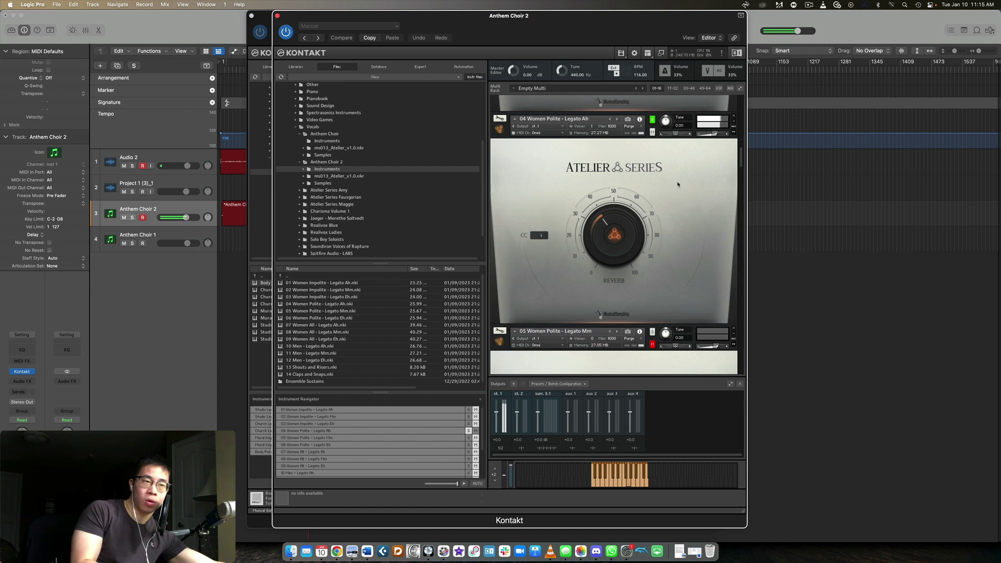
pyautogui.scroll(-4, 677, 182)
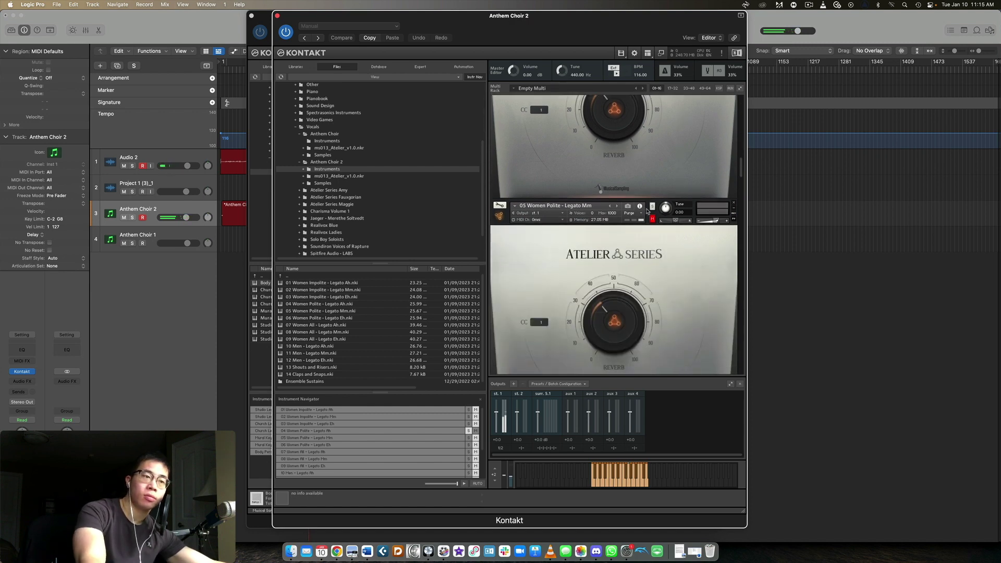
pyautogui.click(647, 211)
pyautogui.scroll(-3, 652, 210)
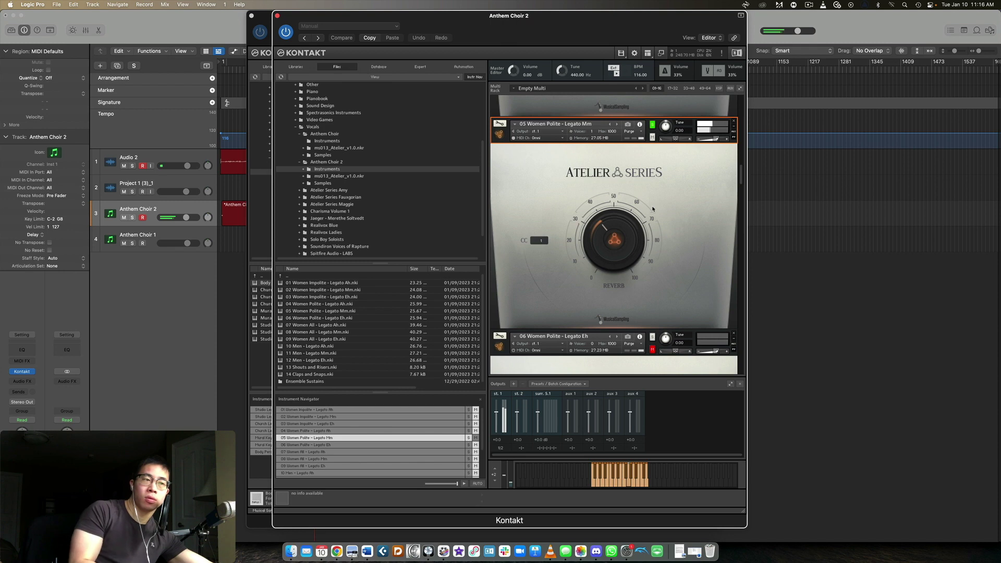
# Solo the 06 Women Polite - Legato Eh patch so that it plays alone.
pyautogui.scroll(-5, 652, 204)
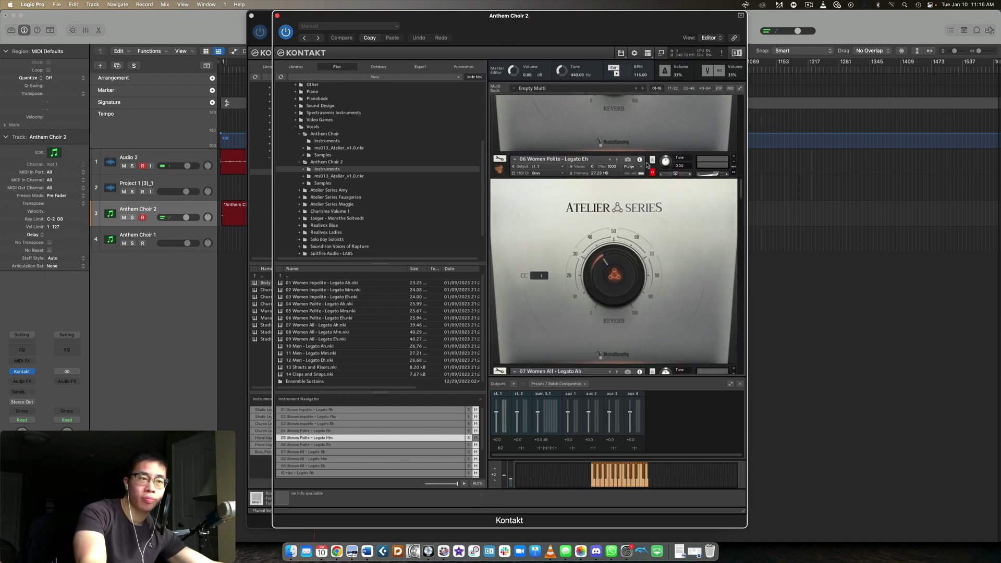
pyautogui.click(647, 165)
pyautogui.scroll(-1, 655, 172)
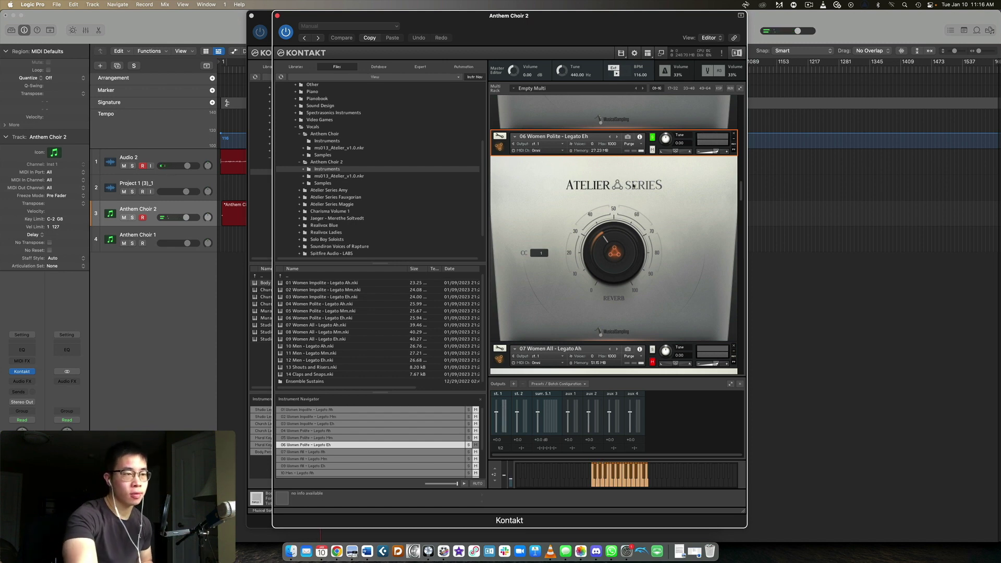
pyautogui.scroll(-3, 669, 174)
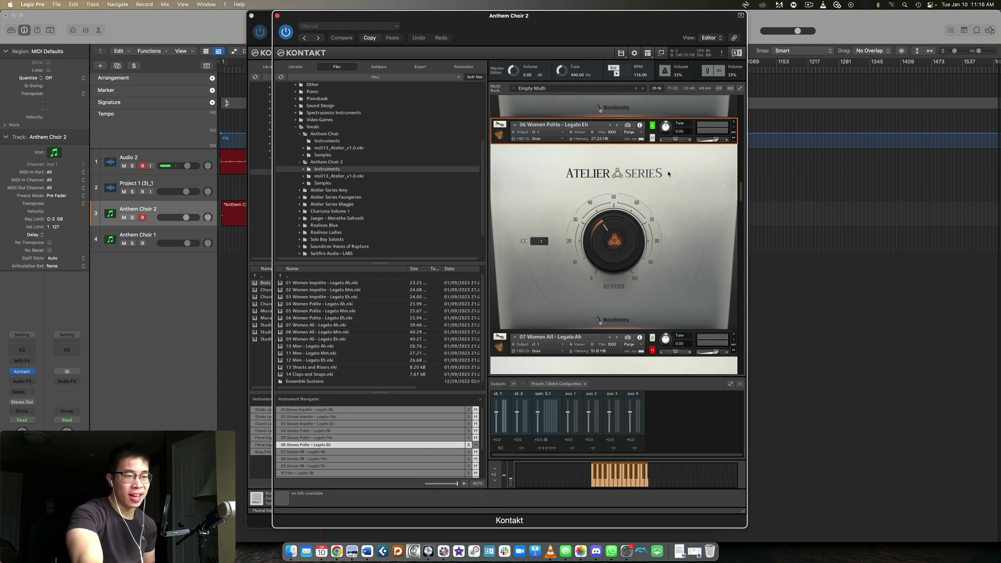
# Look back over the Impolite and Polite women's patches and solo the 07 Women All - Legato Ah patch.
pyautogui.scroll(10, 669, 174)
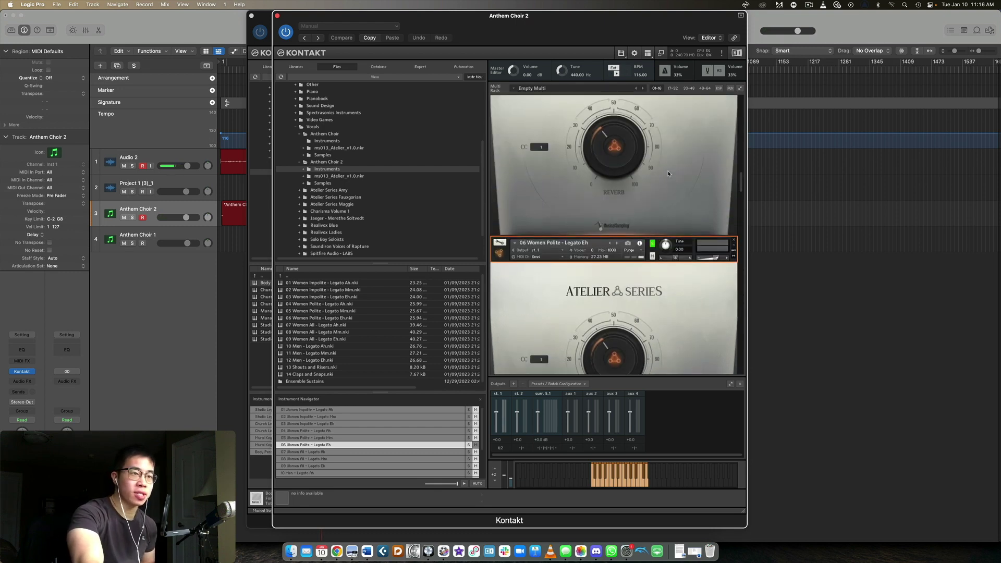
pyautogui.scroll(-10, 669, 173)
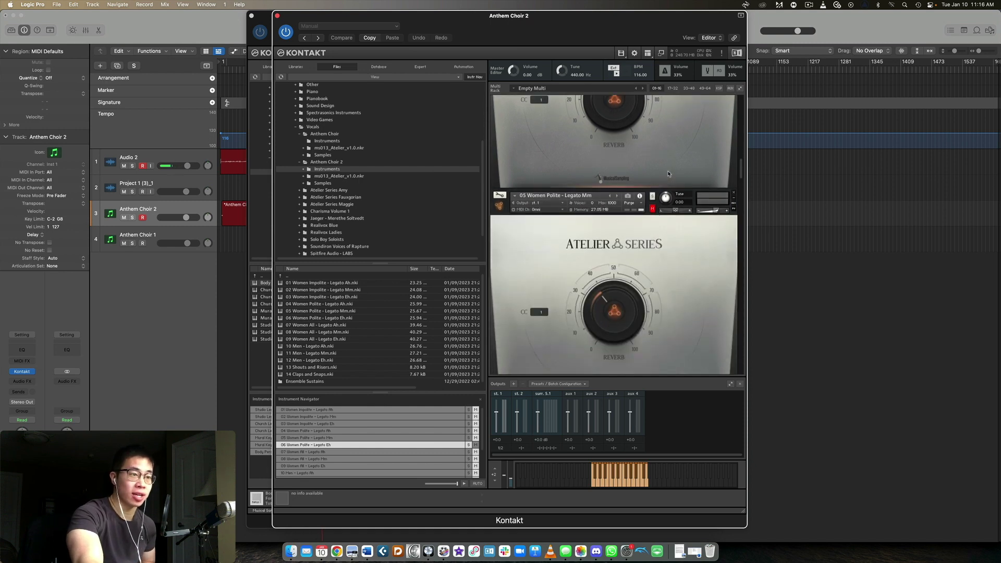
pyautogui.scroll(8, 675, 153)
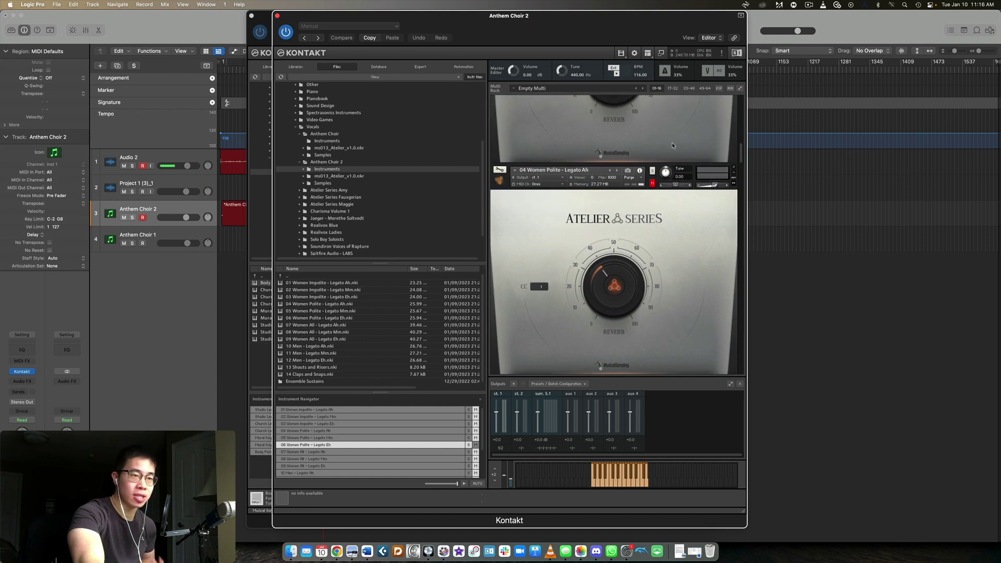
pyautogui.scroll(20, 671, 146)
pyautogui.scroll(-20, 671, 151)
pyautogui.scroll(-5, 671, 151)
pyautogui.scroll(-1, 673, 151)
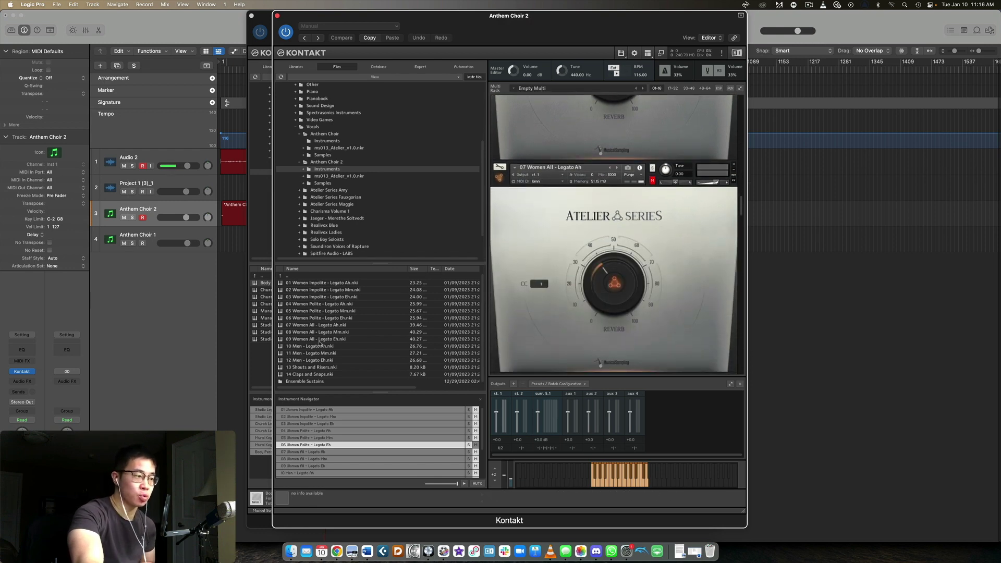
pyautogui.scroll(-1, 701, 214)
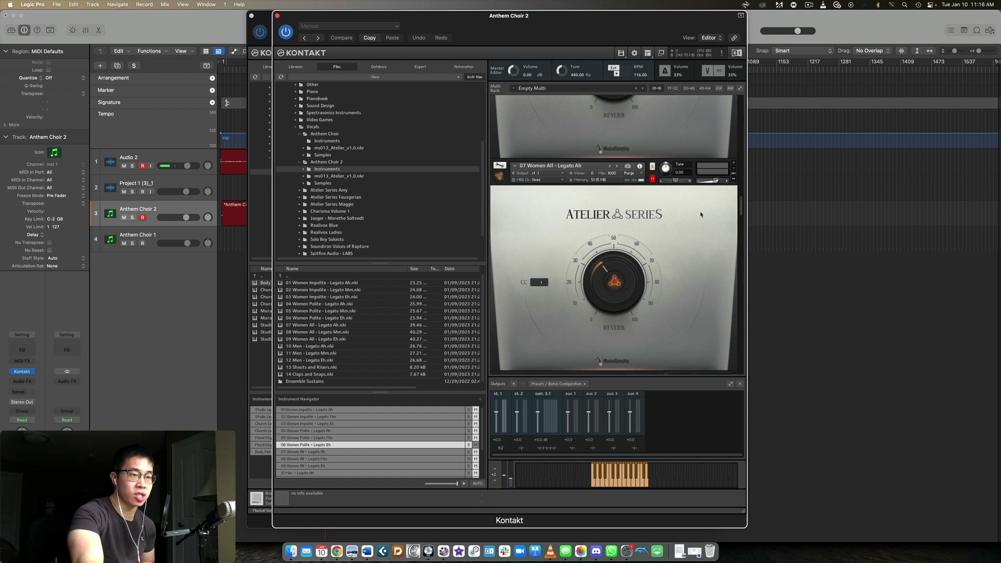
pyautogui.scroll(-2, 701, 214)
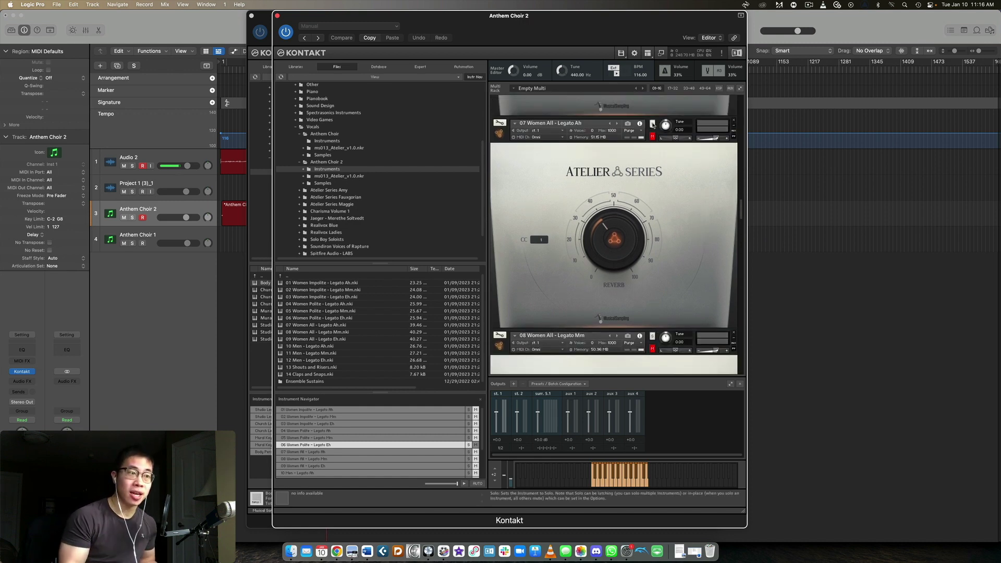
pyautogui.click(652, 124)
# Solo the 08 Women All - Legato Mm patch for auditioning.
pyautogui.scroll(-1, 664, 185)
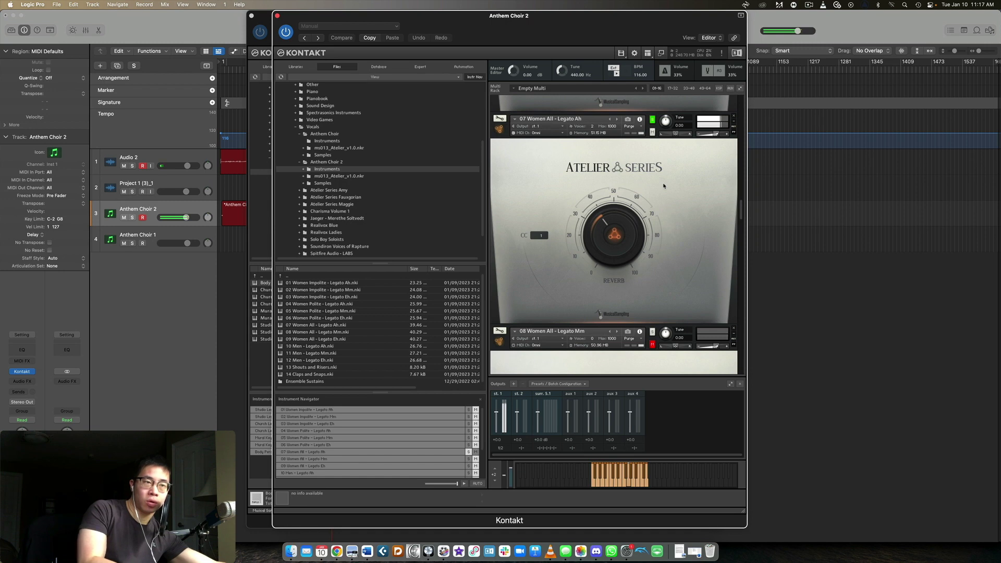
pyautogui.scroll(-5, 664, 187)
pyautogui.scroll(-2, 664, 205)
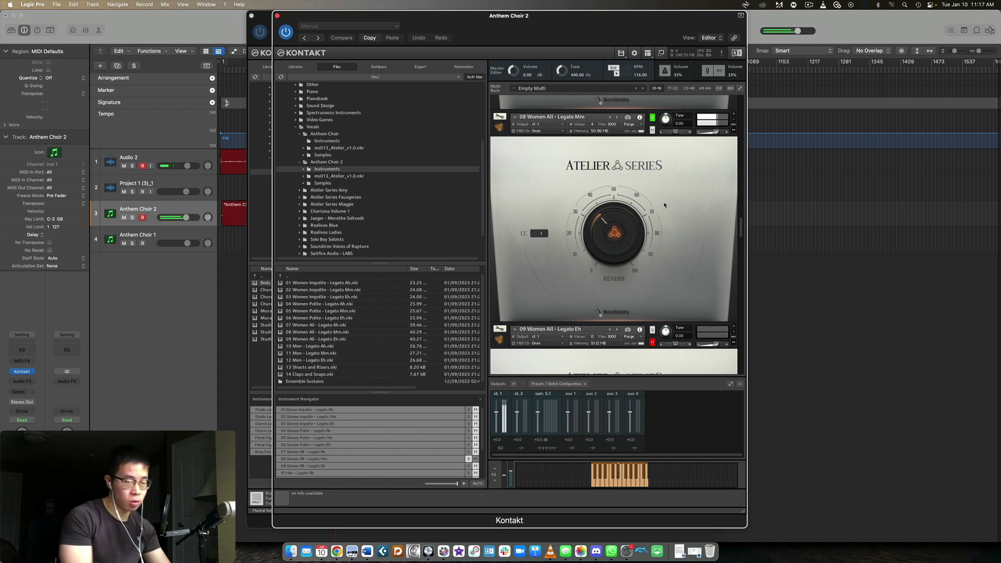
# Try the 08 Women All - Legato Mm patch's Reverb at 0 and at a high amount, and settle it between 30 and 40.
pyautogui.scroll(-5, 615, 232)
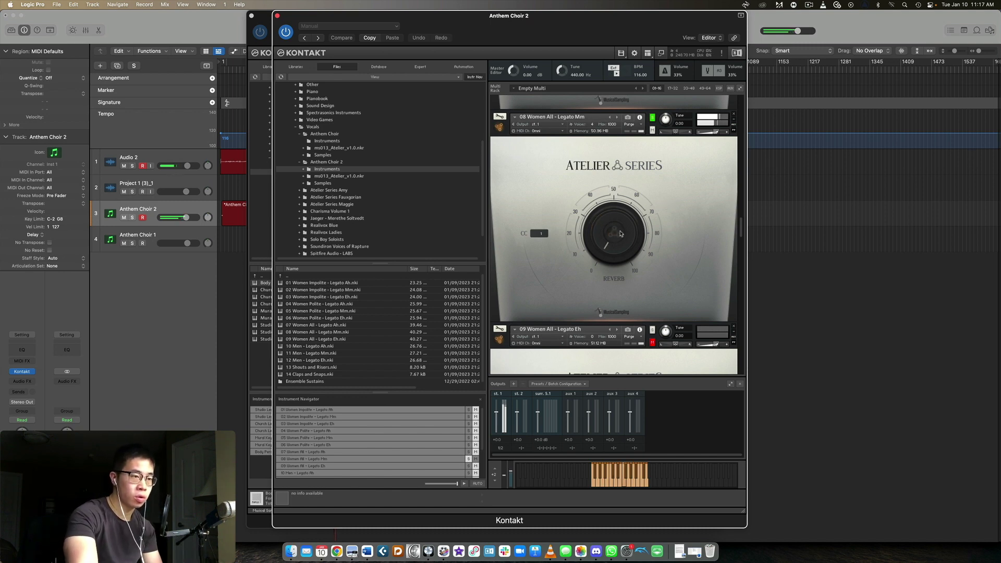
pyautogui.scroll(2, 621, 230)
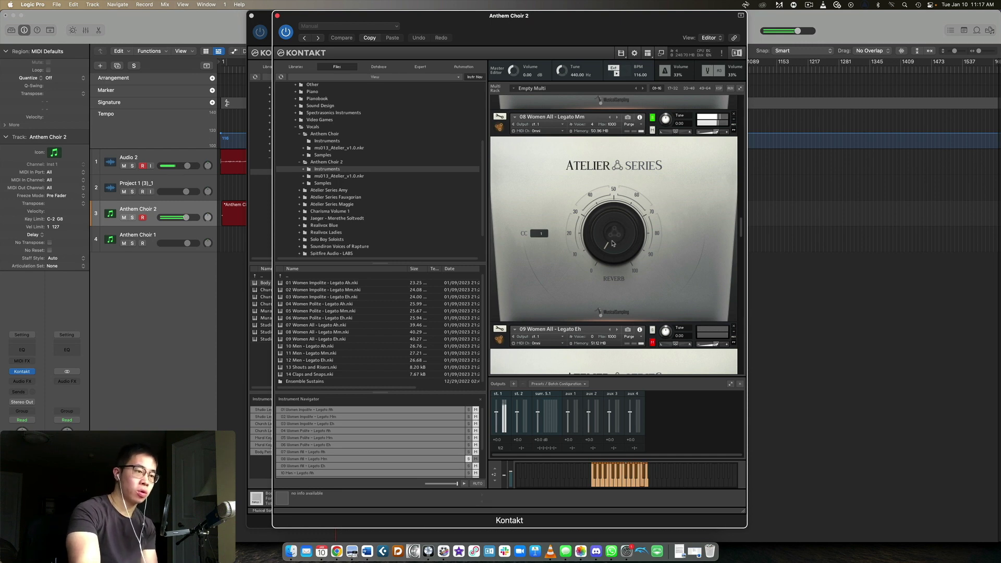
pyautogui.scroll(8, 607, 214)
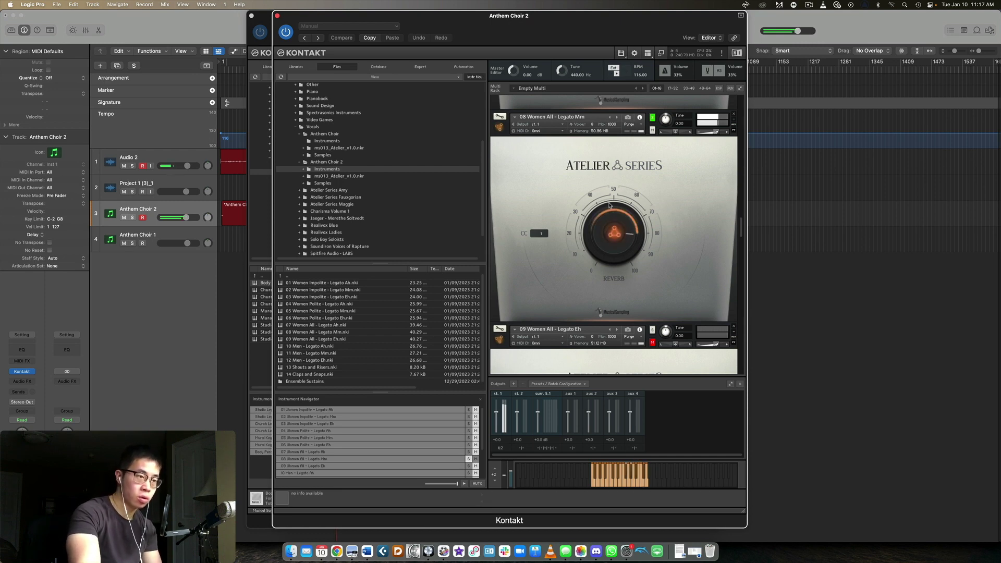
pyautogui.scroll(2, 611, 217)
pyautogui.moveTo(617, 211); pyautogui.dragTo(608, 307)
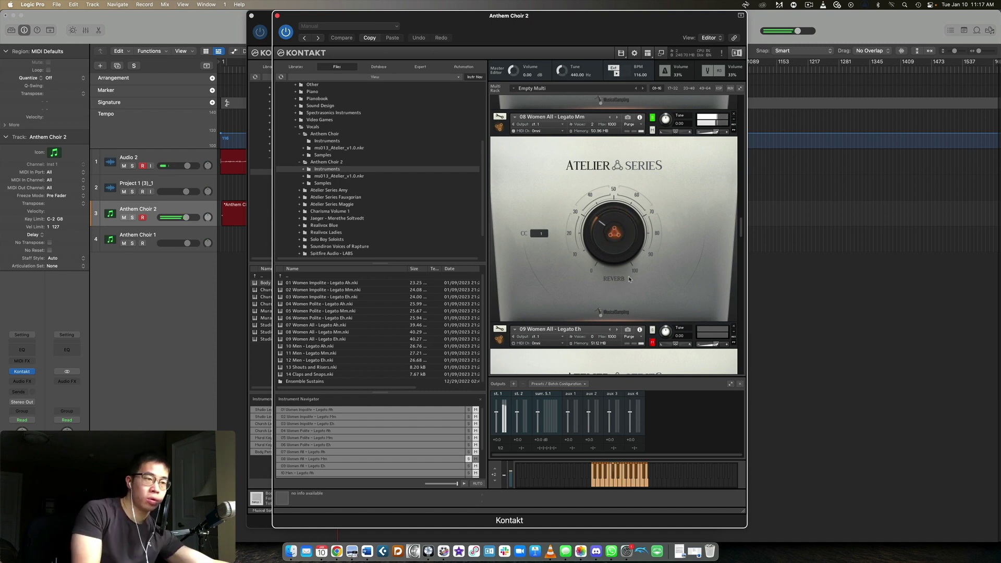
# Solo the 09 Women All - Legato Eh patch as the next patch to audition.
pyautogui.scroll(-5, 623, 250)
pyautogui.scroll(-1, 652, 192)
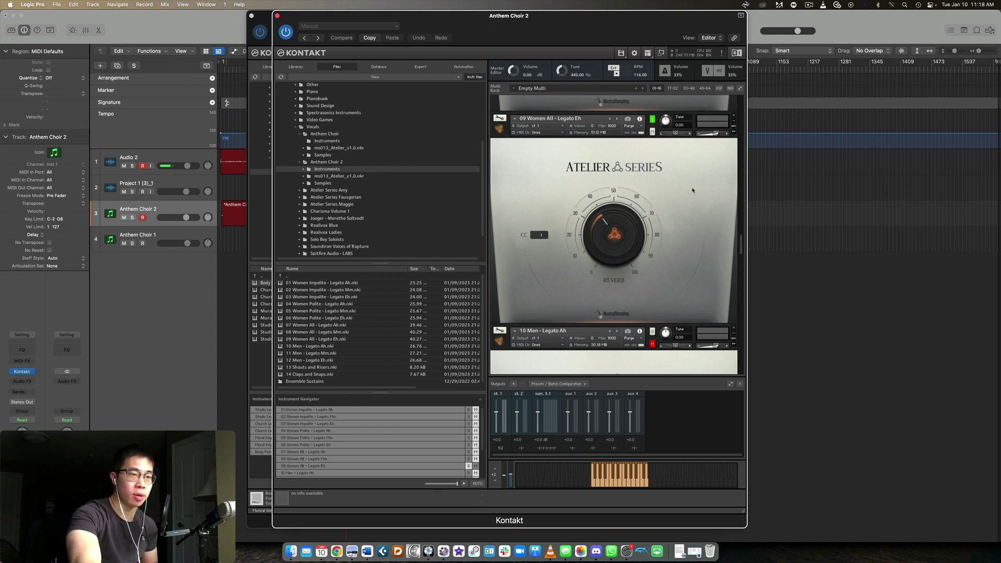
# Solo the 10 Men - Legato Ah patch for auditioning.
pyautogui.scroll(-5, 689, 180)
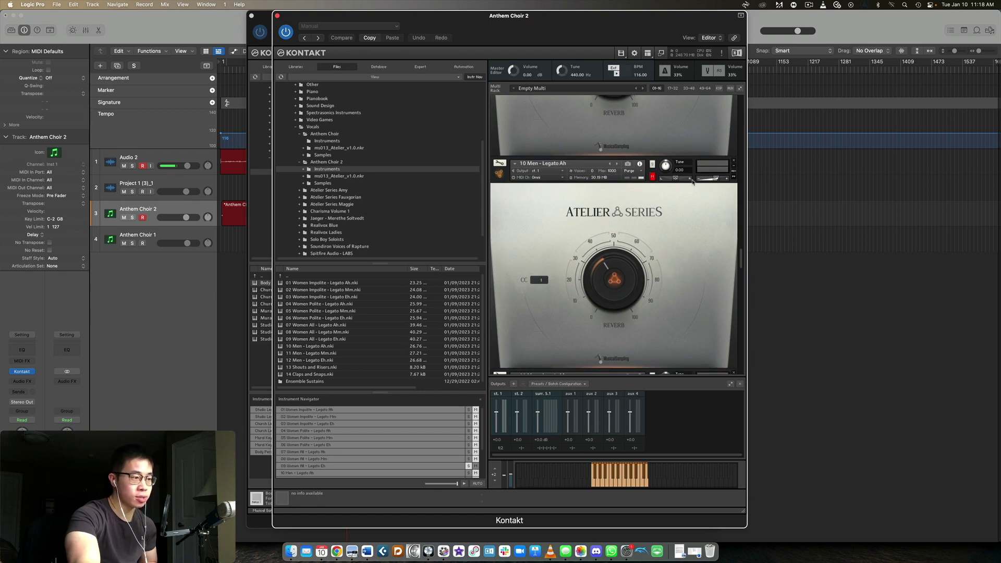
pyautogui.scroll(-1, 692, 181)
pyautogui.click(656, 146)
pyautogui.click(654, 145)
pyautogui.scroll(-1, 673, 206)
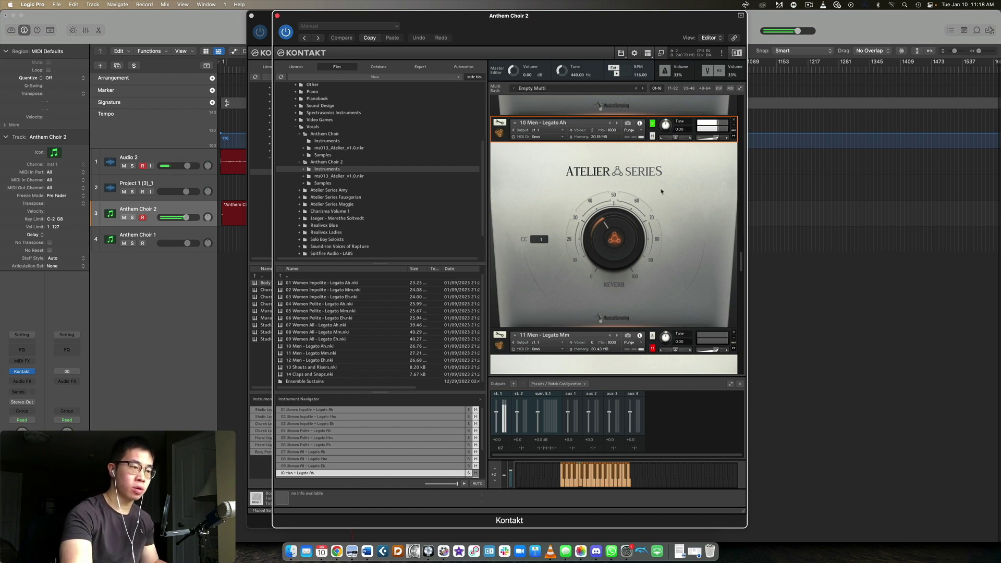
# Solo the 11 Men - Legato Mm patch for auditioning, followed by the 12 Men - Legato Eh patch.
pyautogui.scroll(-4, 662, 192)
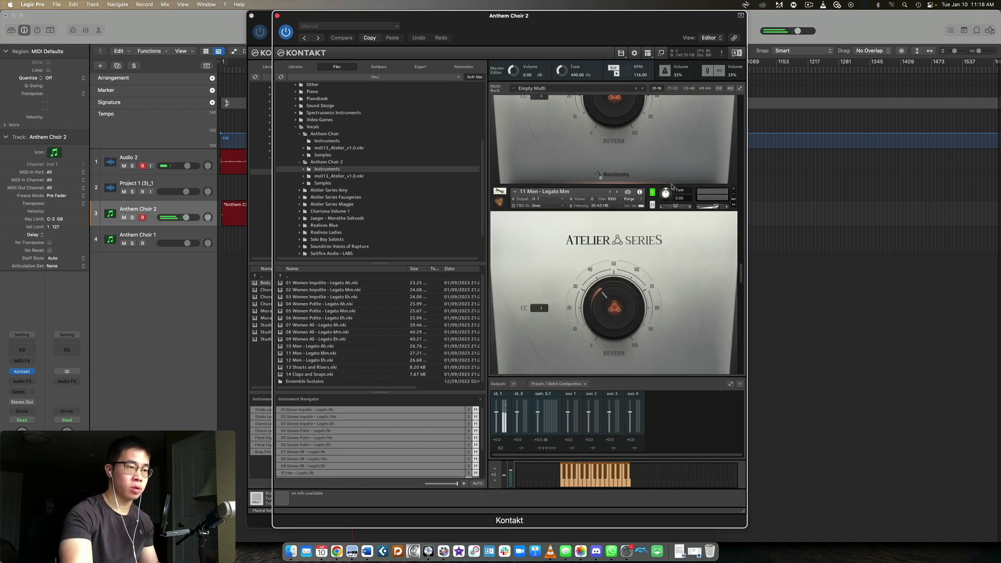
pyautogui.scroll(-1, 673, 186)
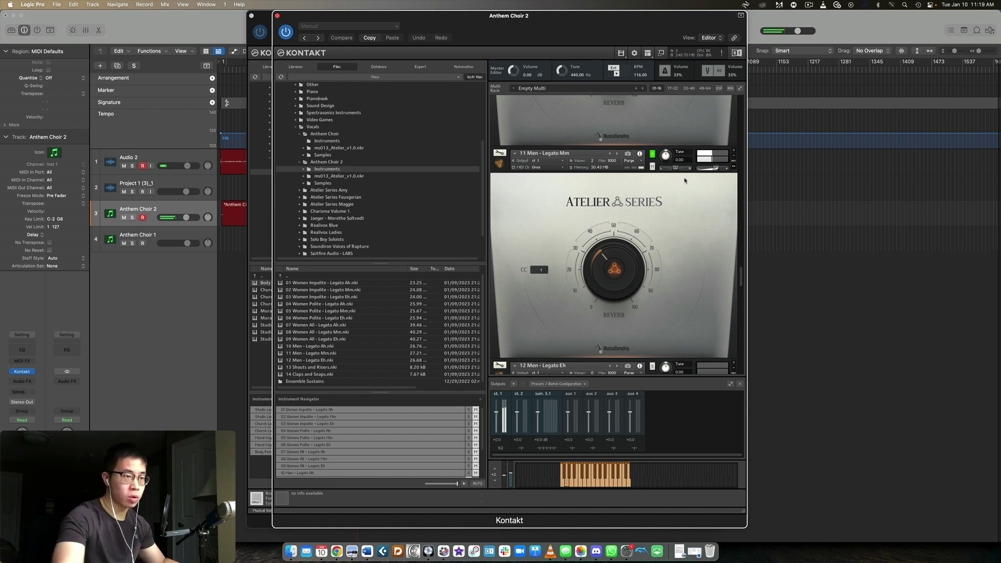
pyautogui.scroll(-5, 684, 177)
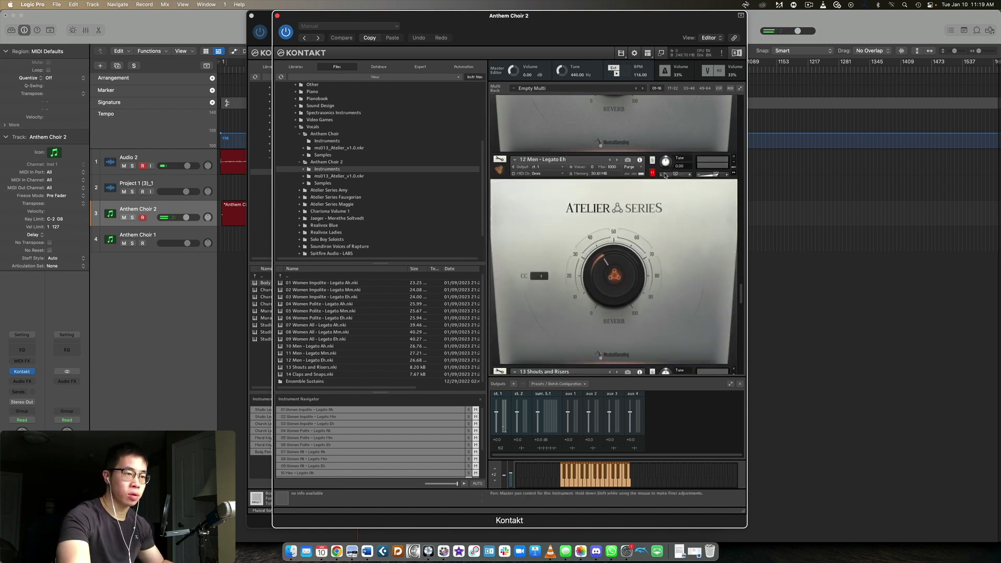
pyautogui.scroll(-3, 704, 214)
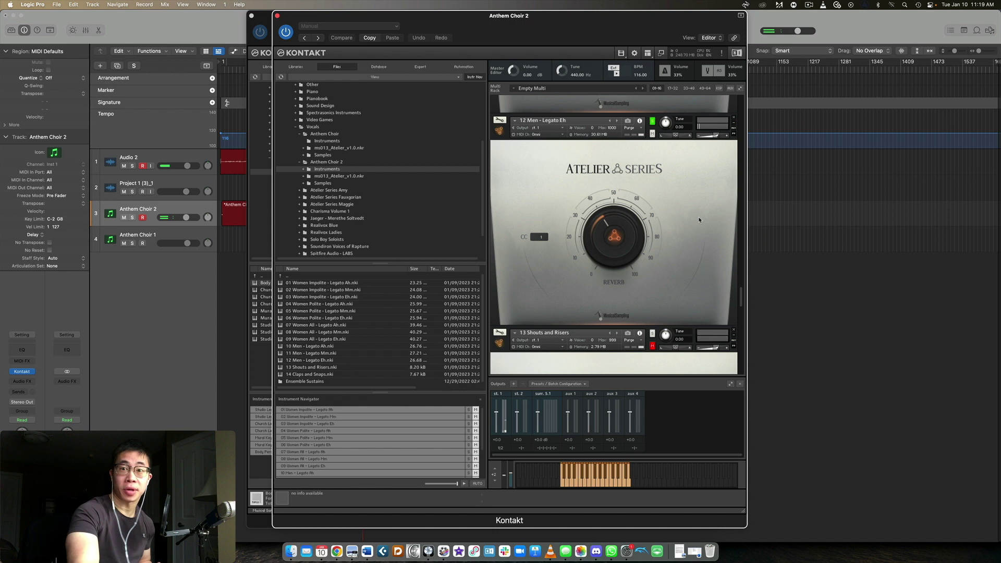
# Solo the 13 Shouts and Risers patch for auditioning.
pyautogui.scroll(-5, 692, 203)
pyautogui.scroll(-3, 678, 177)
pyautogui.click(648, 140)
pyautogui.scroll(-2, 686, 204)
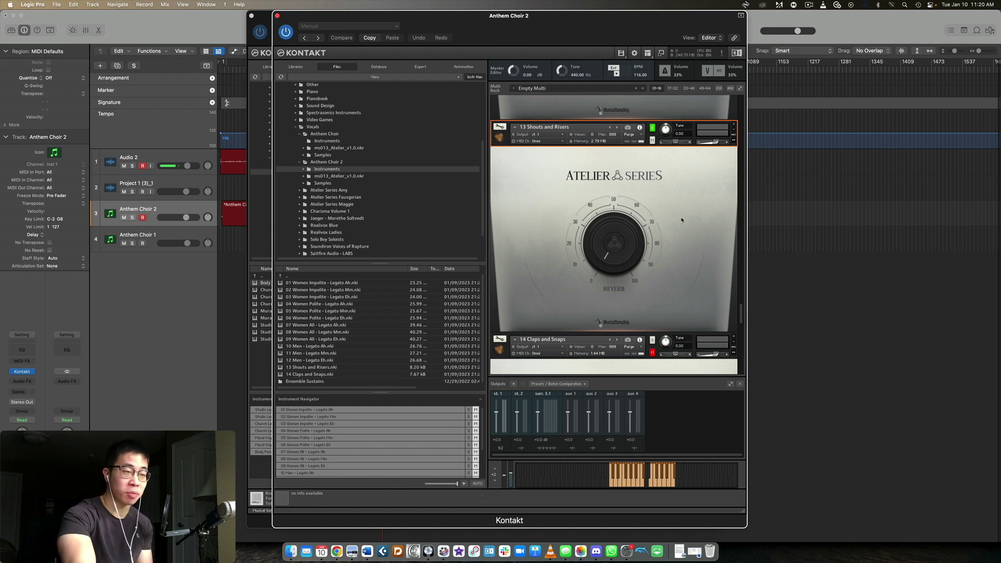
# Solo the 14 Claps and Snaps patch as the next one to audition.
pyautogui.scroll(-5, 681, 219)
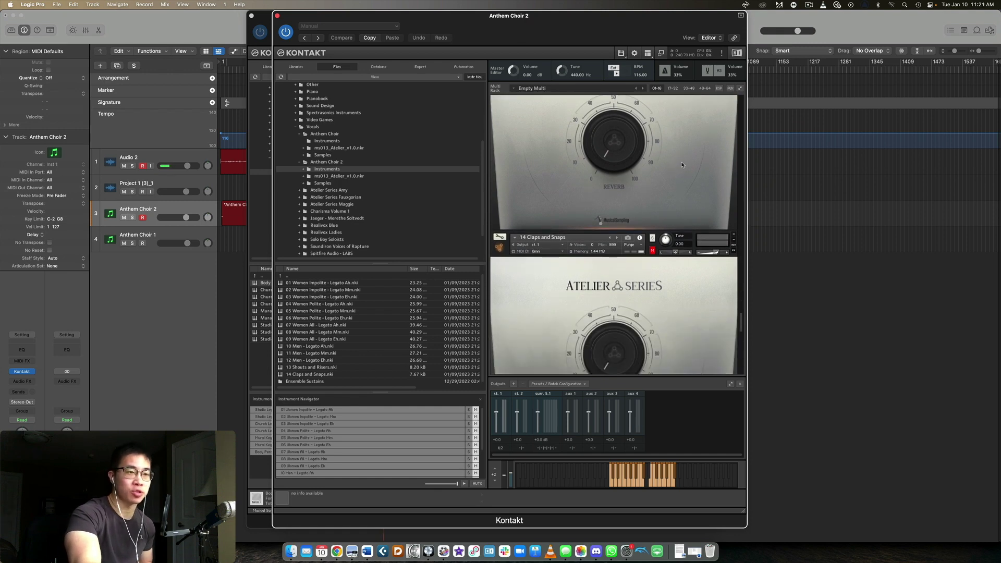
pyautogui.scroll(-5, 680, 161)
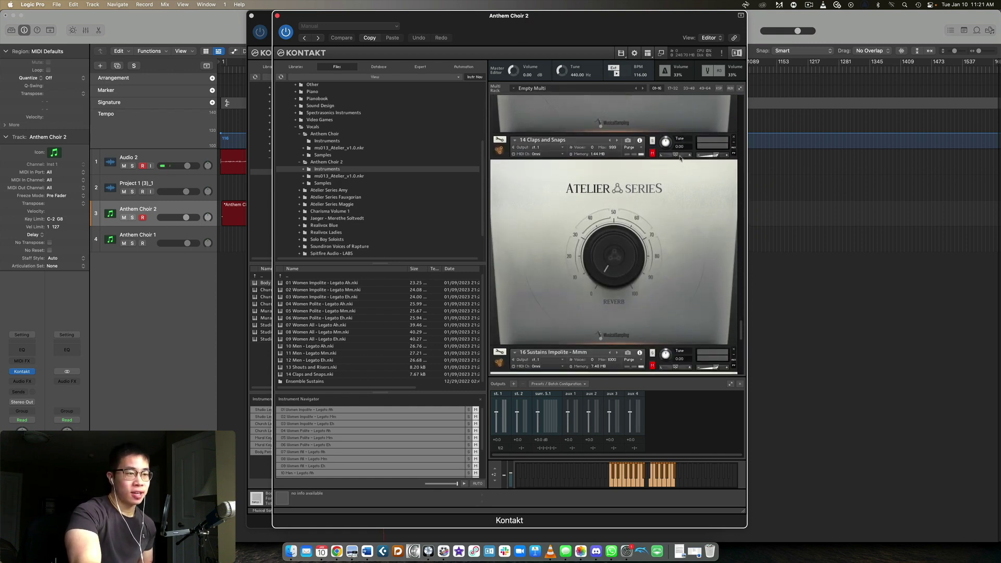
pyautogui.click(648, 148)
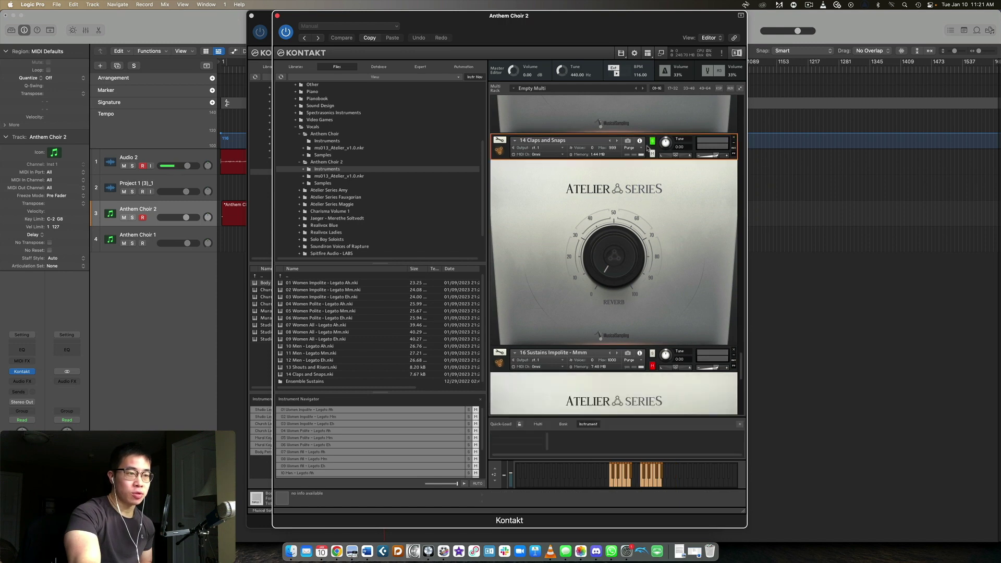
pyautogui.scroll(-1, 344, 363)
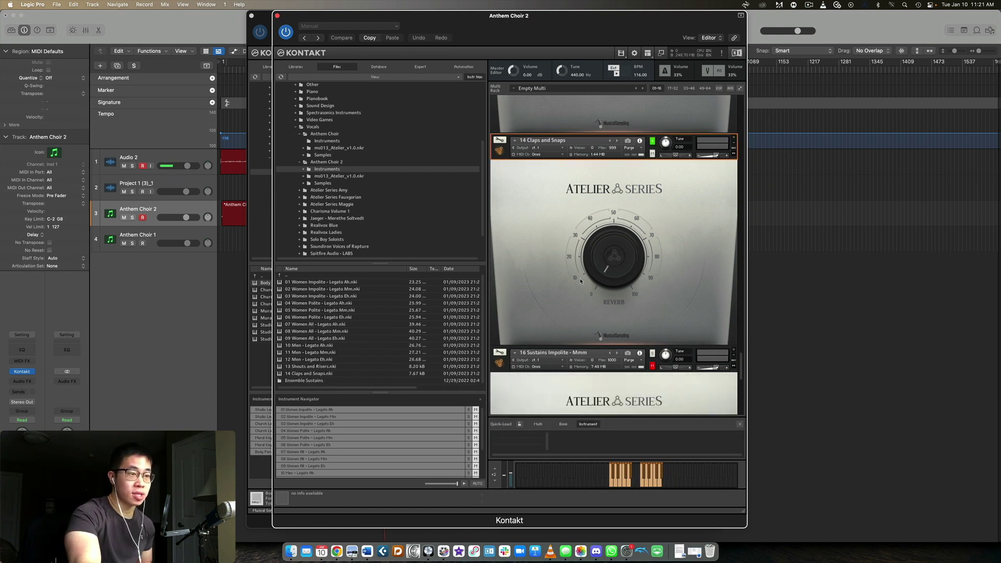
pyautogui.scroll(-1, 589, 279)
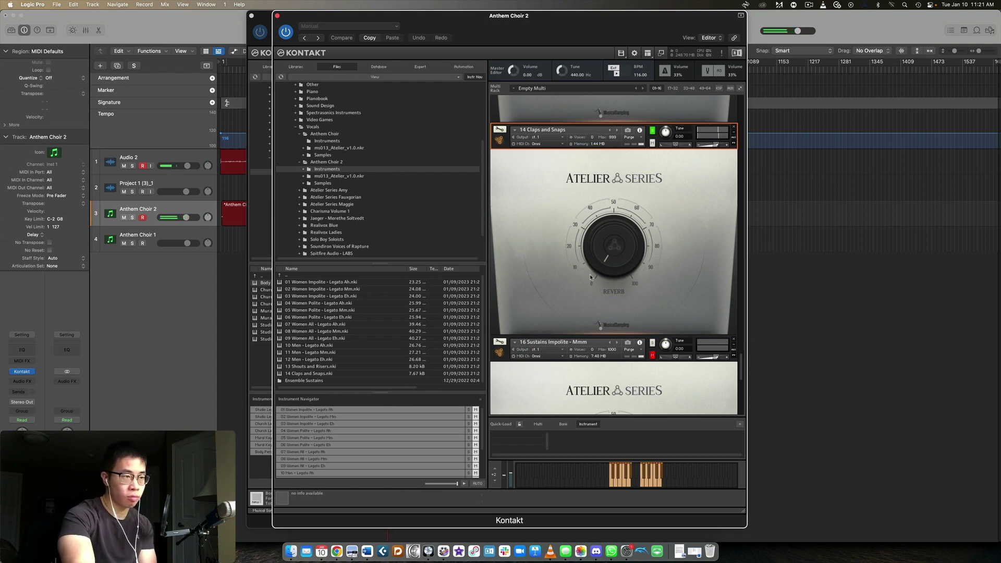
# Solo the 16 Sustains Impolite - Mmm patch and open the Ensemble Sustains folder to see the available sustain patches.
pyautogui.scroll(-5, 608, 256)
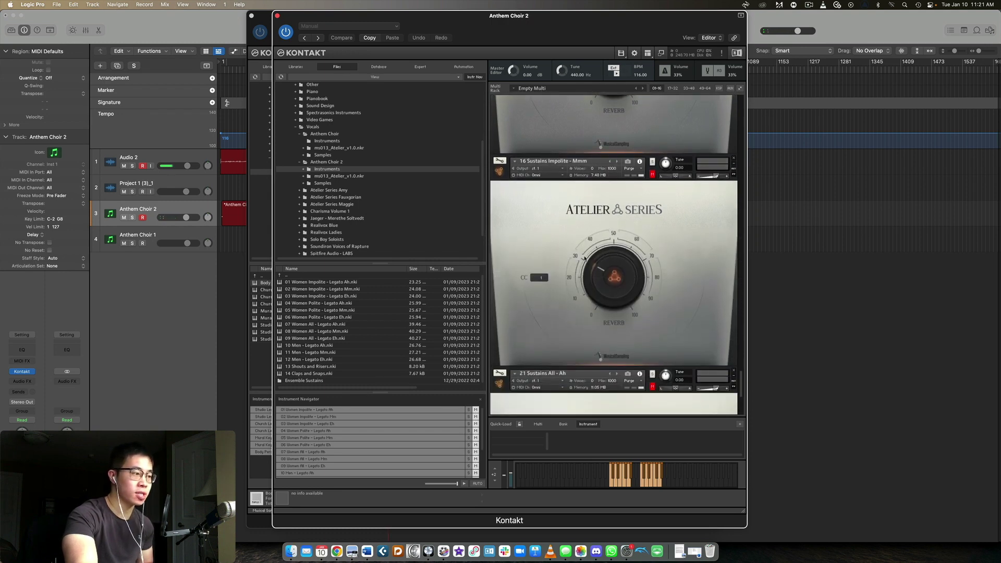
pyautogui.click(673, 172)
pyautogui.scroll(-1, 677, 177)
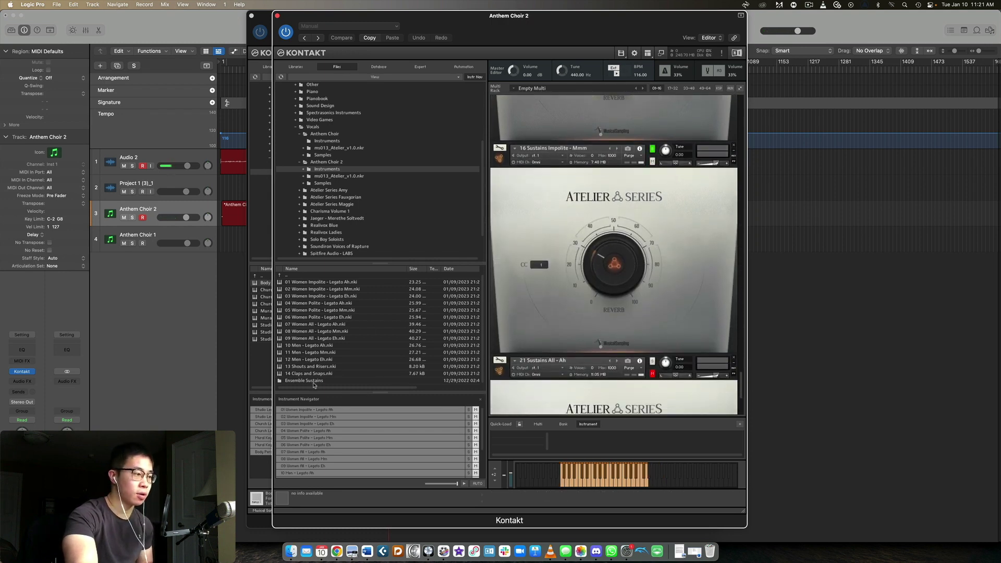
pyautogui.doubleClick(315, 381)
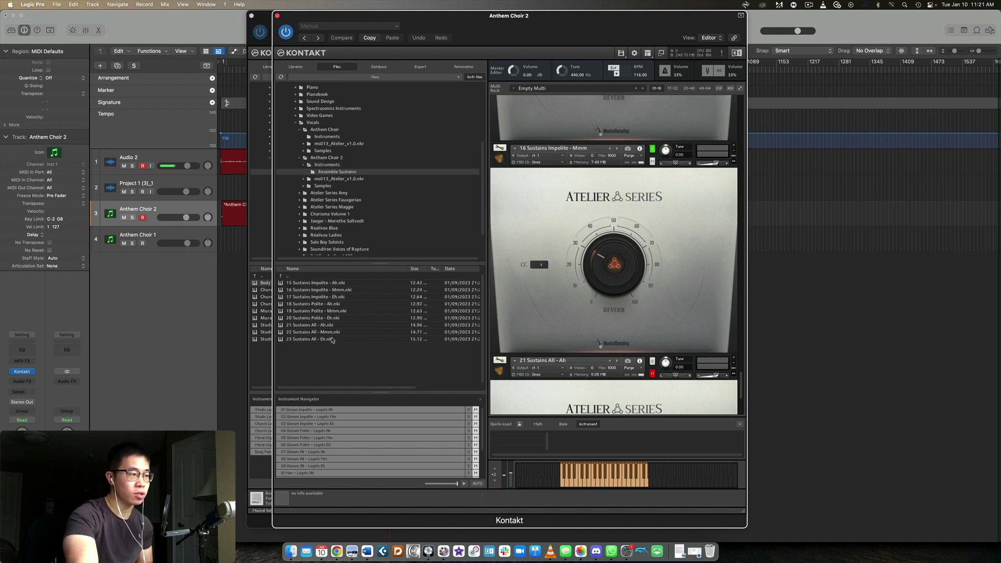
pyautogui.scroll(-5, 640, 230)
pyautogui.scroll(4, 636, 234)
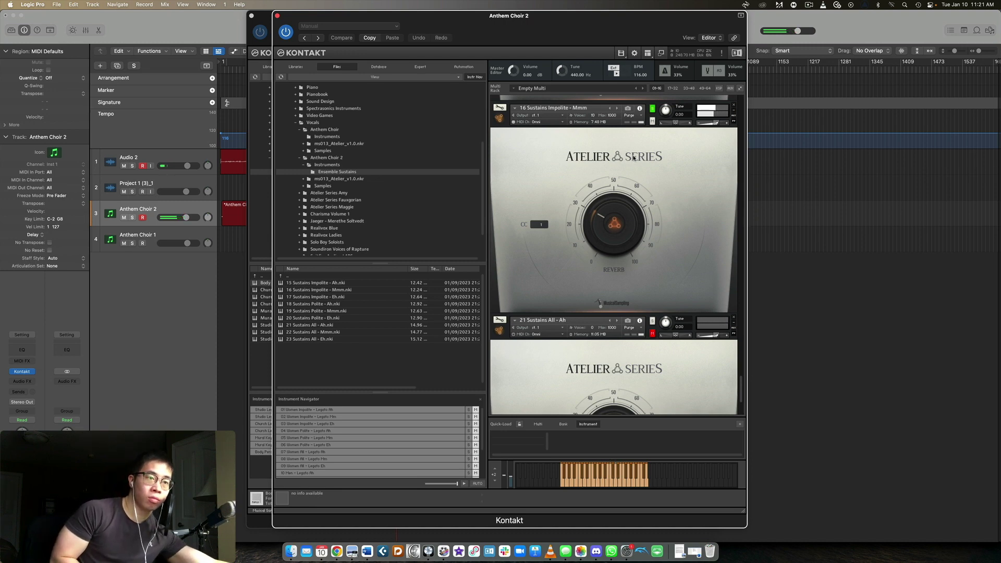
# Solo the 21 Sustains All - Ah patch and look back up through the Anthem Choir 2 rack.
pyautogui.scroll(-5, 633, 158)
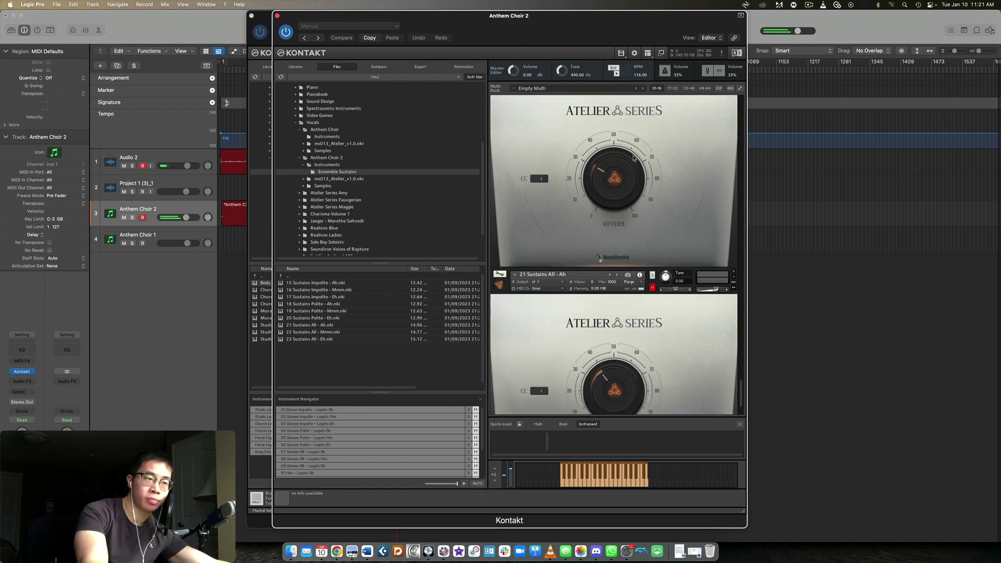
pyautogui.click(652, 210)
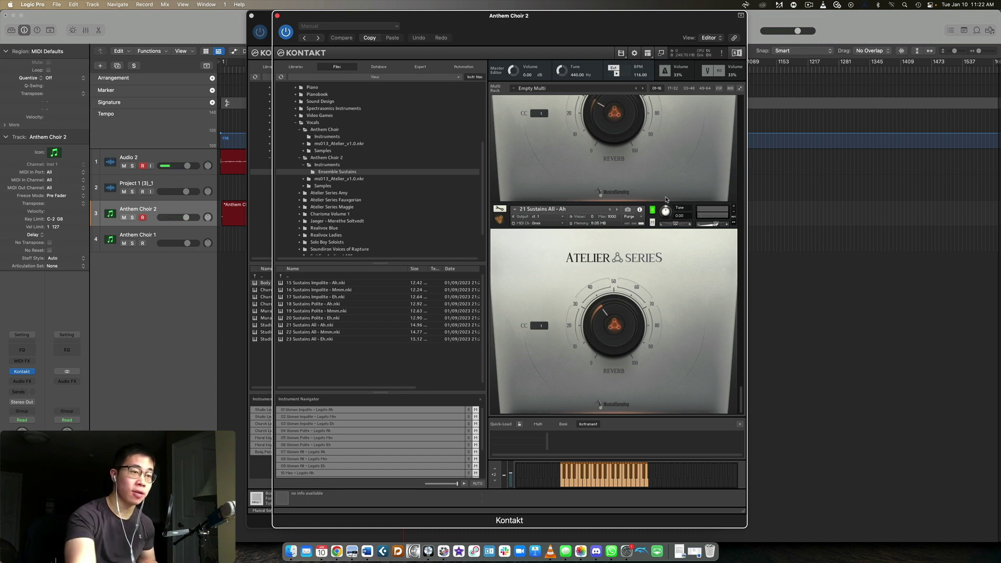
pyautogui.scroll(10, 678, 260)
pyautogui.scroll(10, 681, 265)
pyautogui.scroll(10, 682, 268)
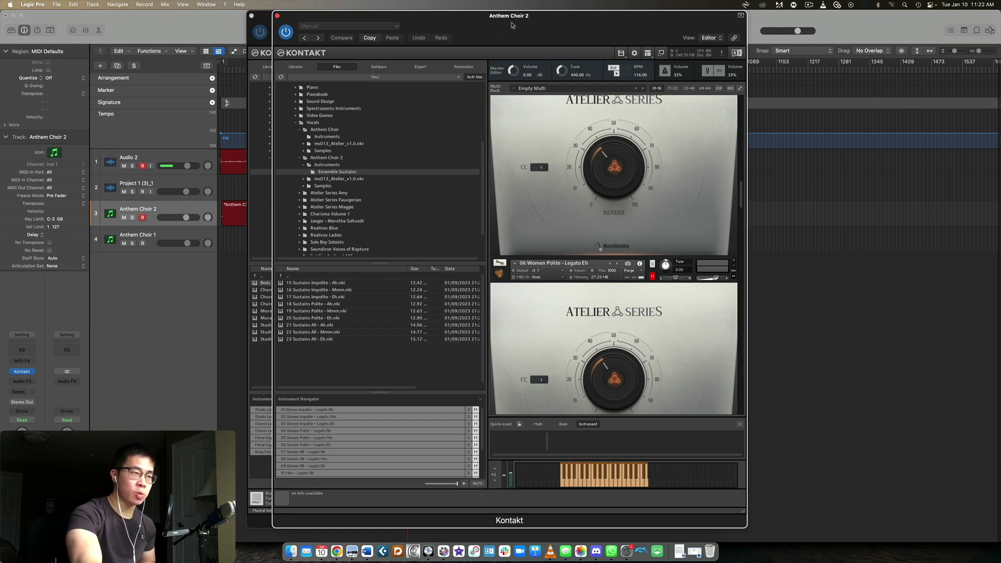
# Move the Anthem Choir 2 window aside, bring the Anthem Choir 1 instance forward and look through its loaded patches.
pyautogui.moveTo(514, 26); pyautogui.dragTo(578, 4)
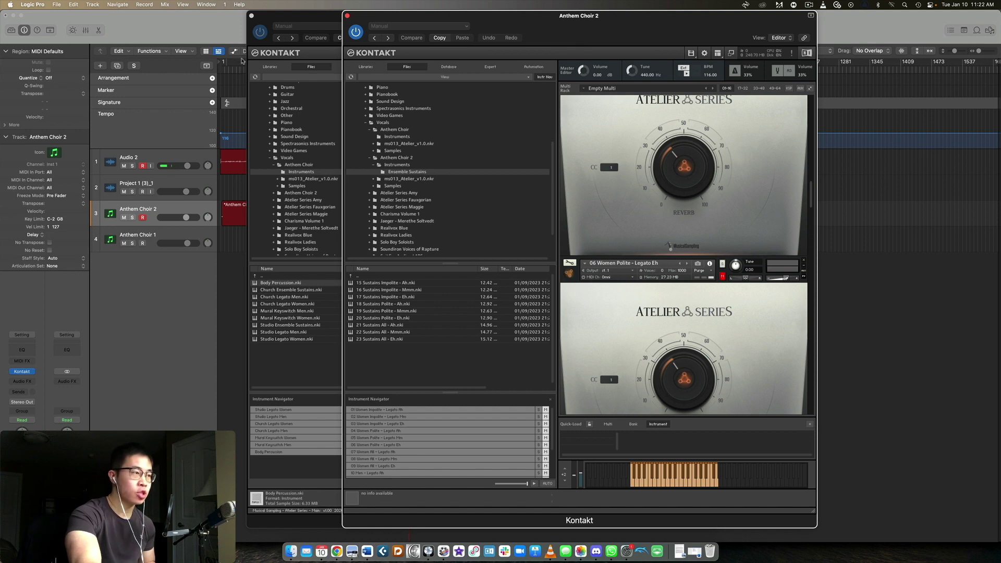
pyautogui.click(286, 360)
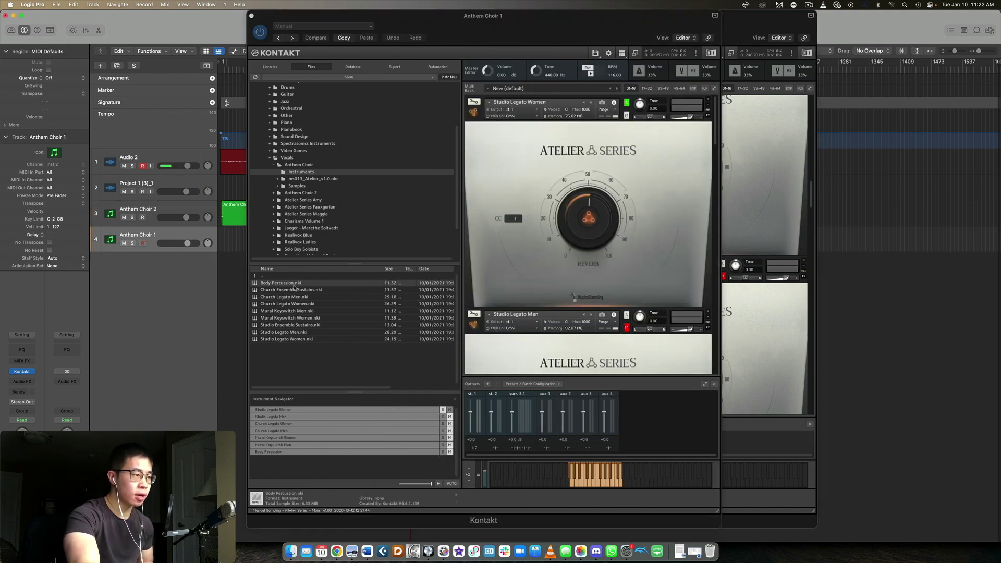
pyautogui.scroll(-10, 646, 167)
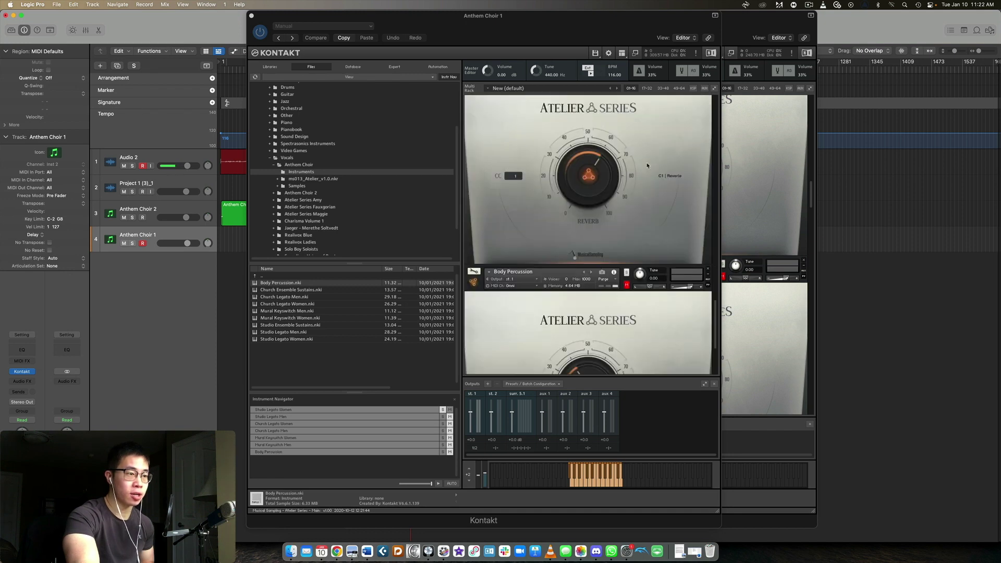
pyautogui.scroll(10, 647, 165)
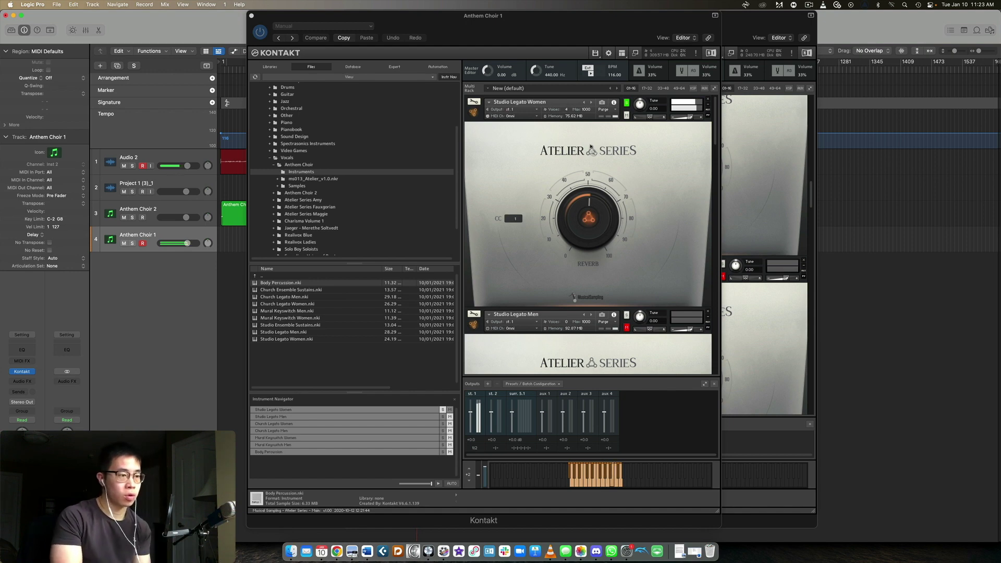
# Solo the Studio Legato Men patch in Anthem Choir 1 for comparison.
pyautogui.scroll(-4, 637, 173)
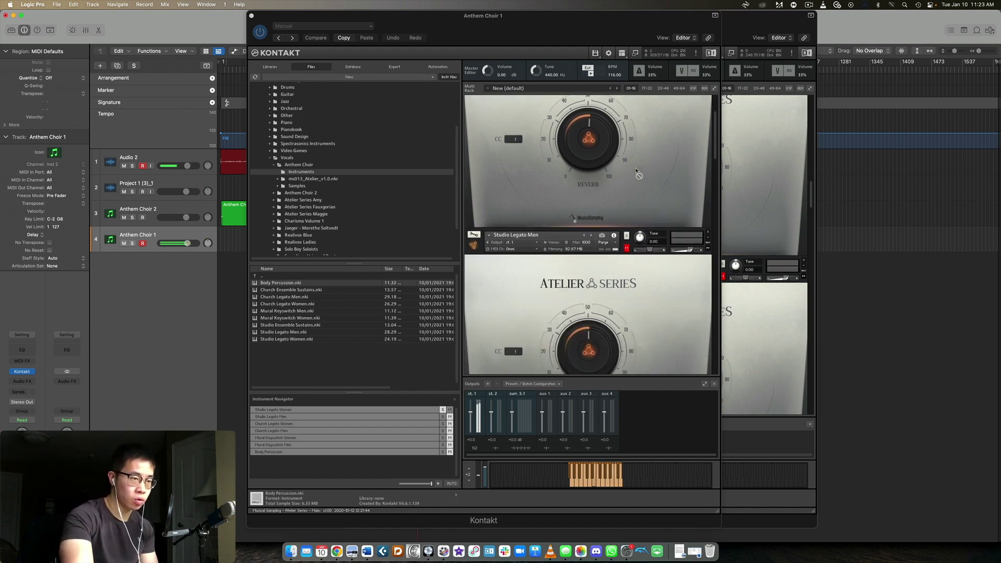
pyautogui.scroll(-2, 636, 171)
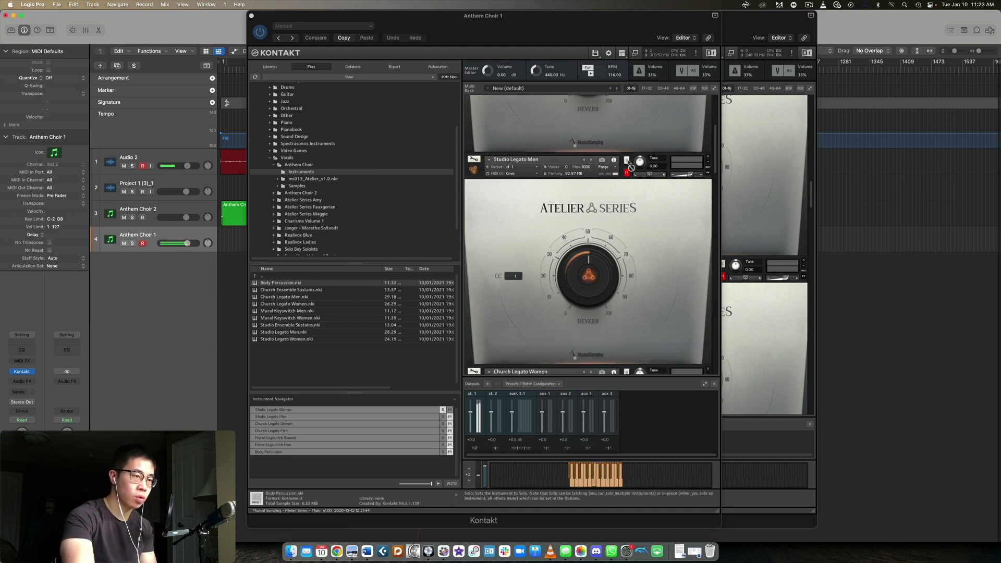
pyautogui.click(627, 161)
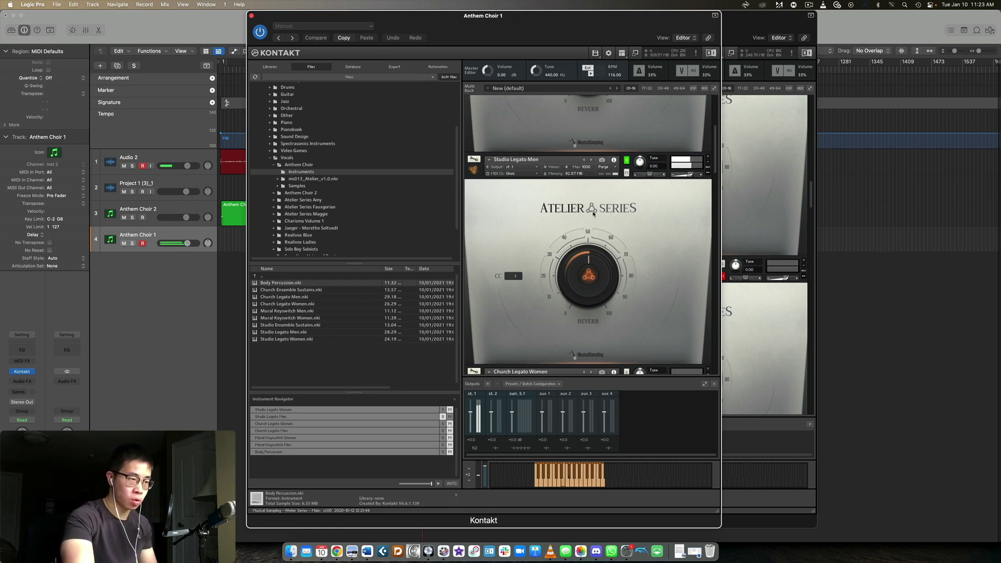
# Solo the Church Legato Women patch in Anthem Choir 1, followed by the Church Legato Men patch, for auditioning.
pyautogui.scroll(-5, 624, 207)
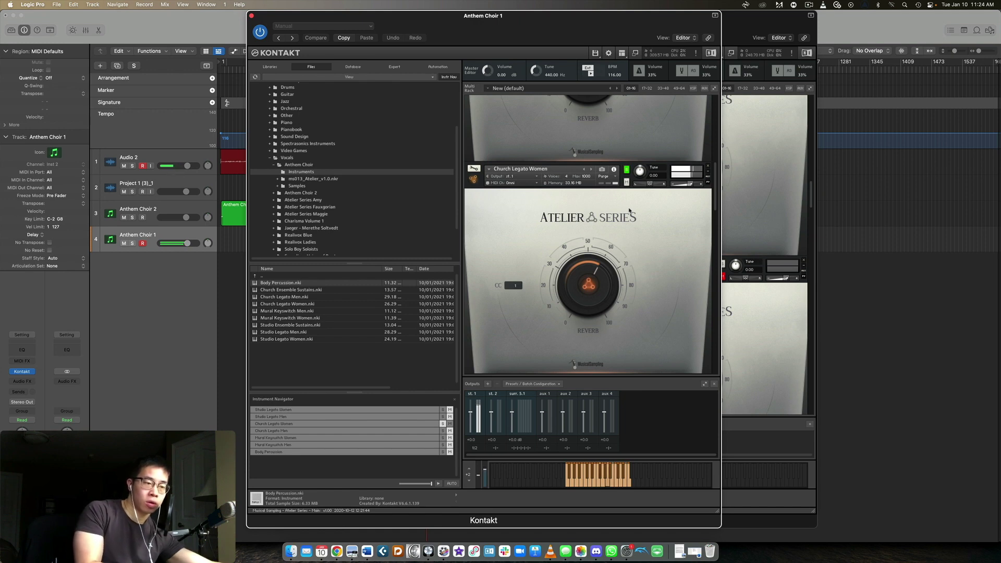
pyautogui.scroll(-8, 628, 211)
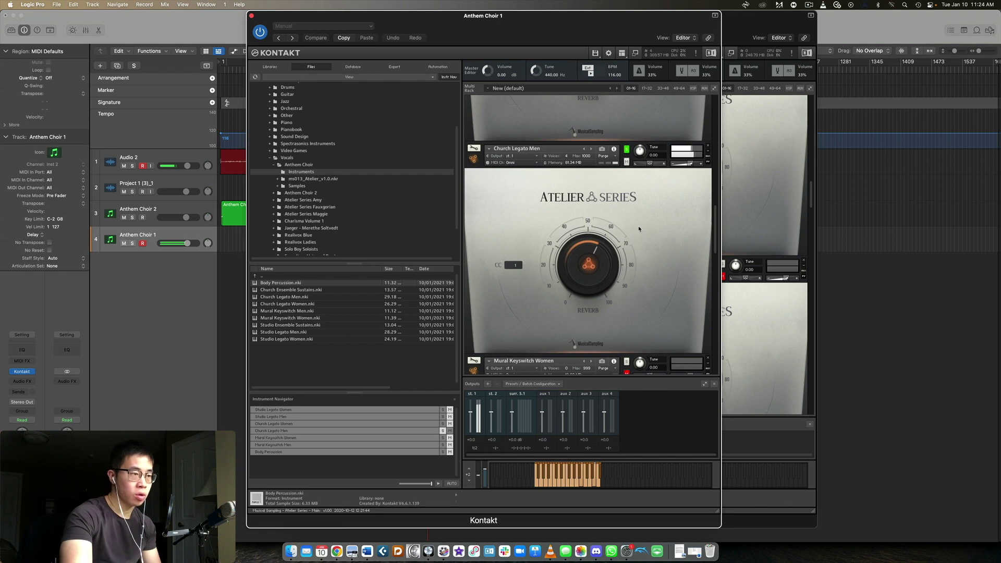
pyautogui.scroll(-2, 638, 226)
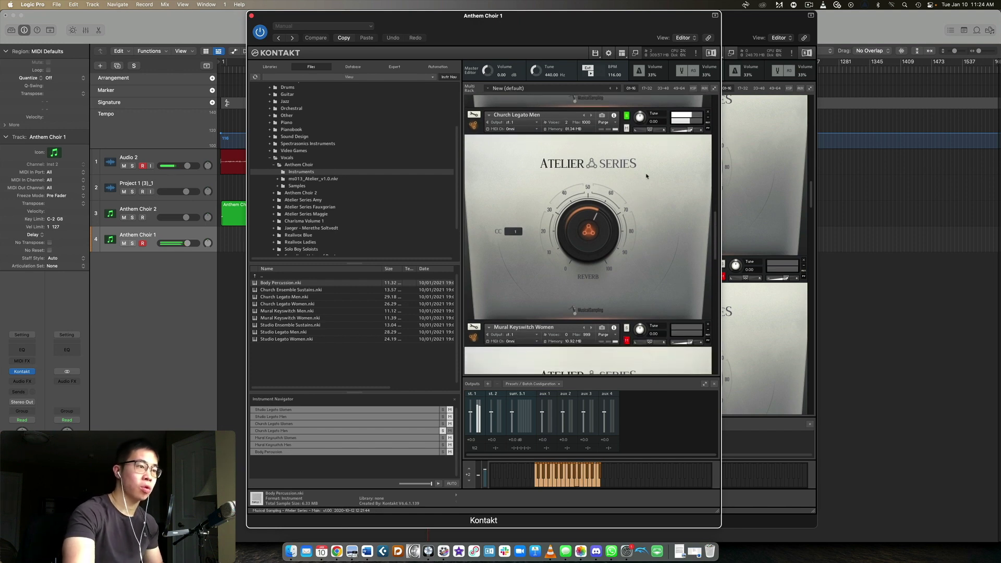
pyautogui.scroll(-1, 643, 219)
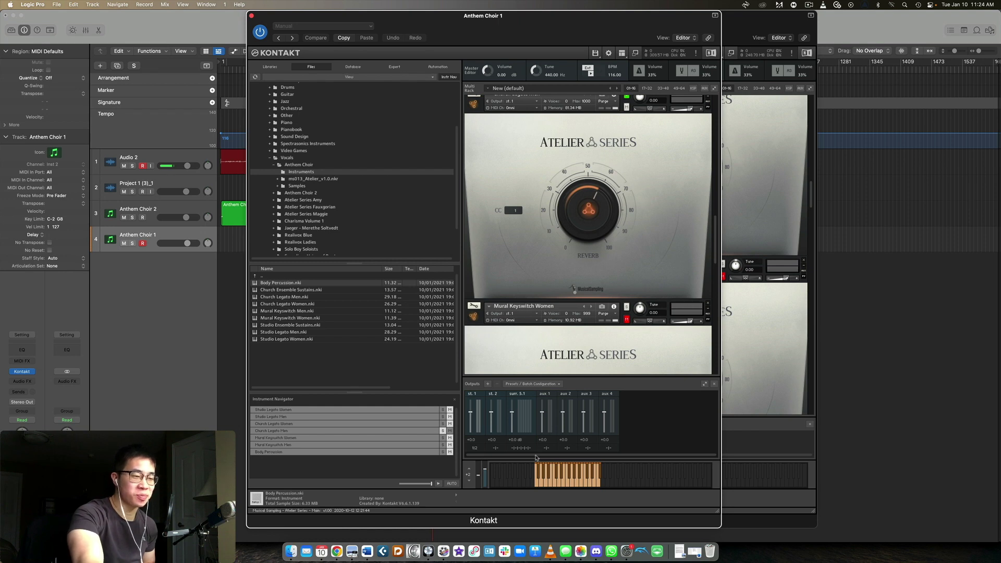
# Look back over the Studio and Church legato patches and their Reverb knobs in the Anthem Choir 1 rack.
pyautogui.scroll(2, 645, 215)
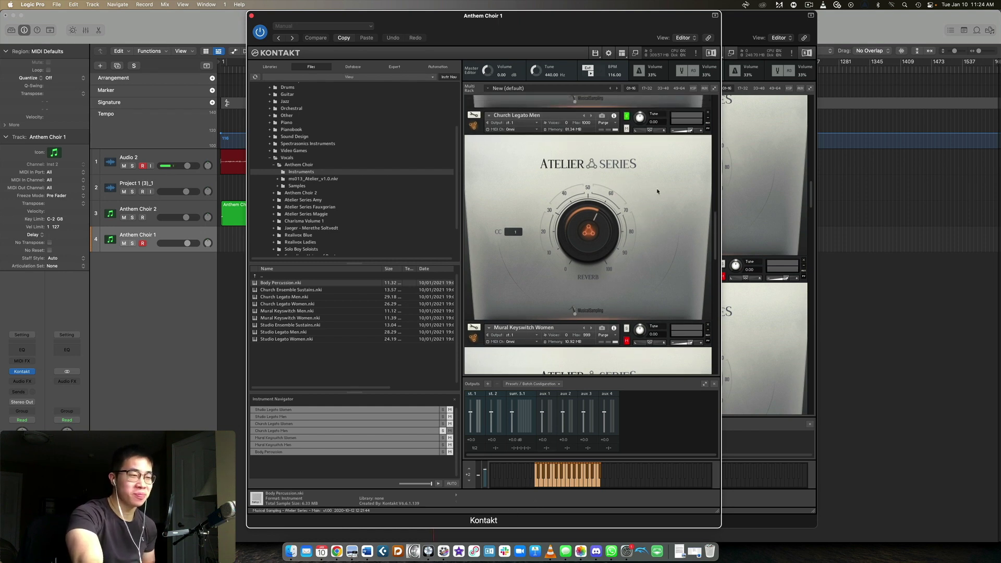
pyautogui.scroll(10, 652, 193)
pyautogui.scroll(15, 648, 194)
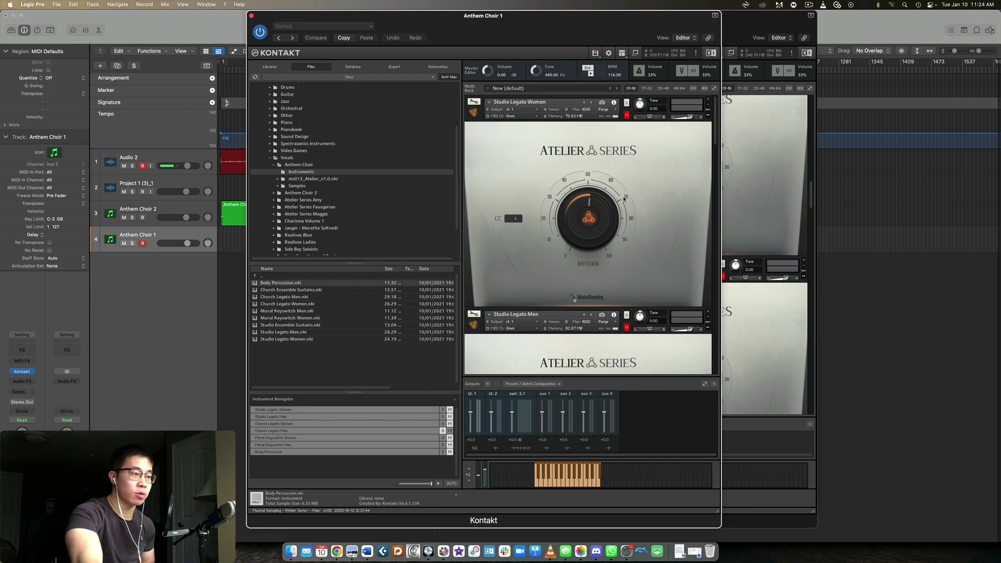
pyautogui.scroll(-14, 559, 210)
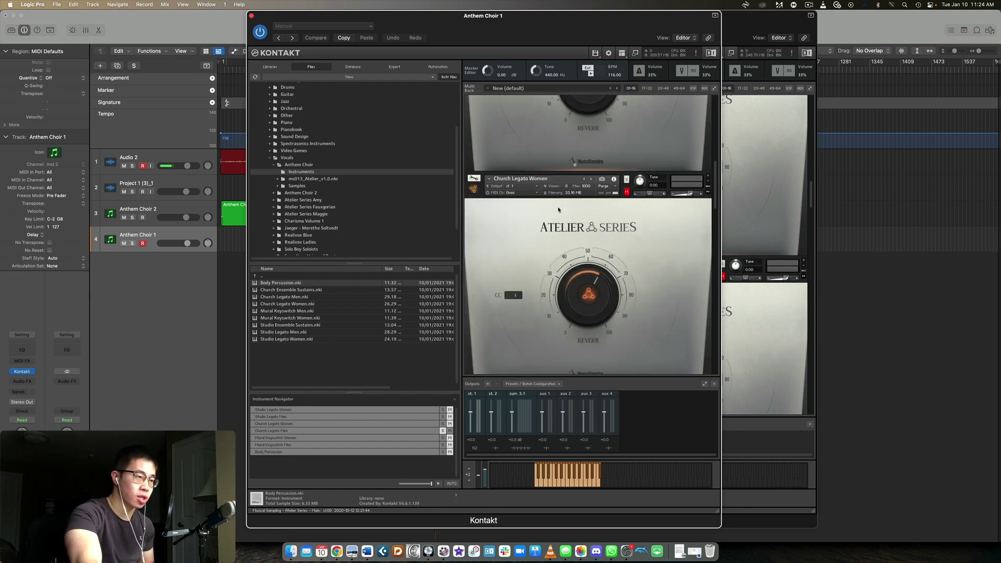
pyautogui.scroll(-5, 520, 212)
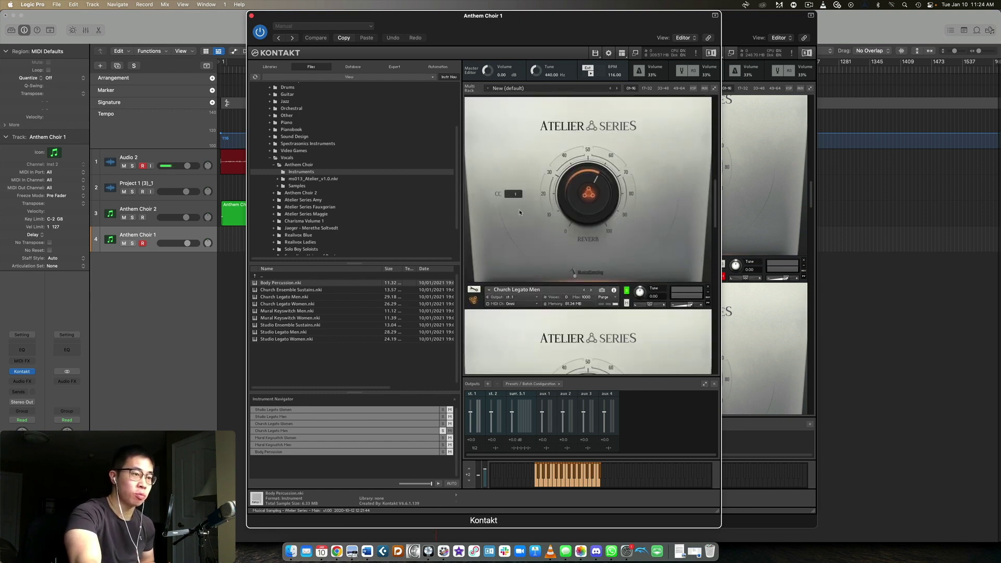
pyautogui.scroll(12, 546, 229)
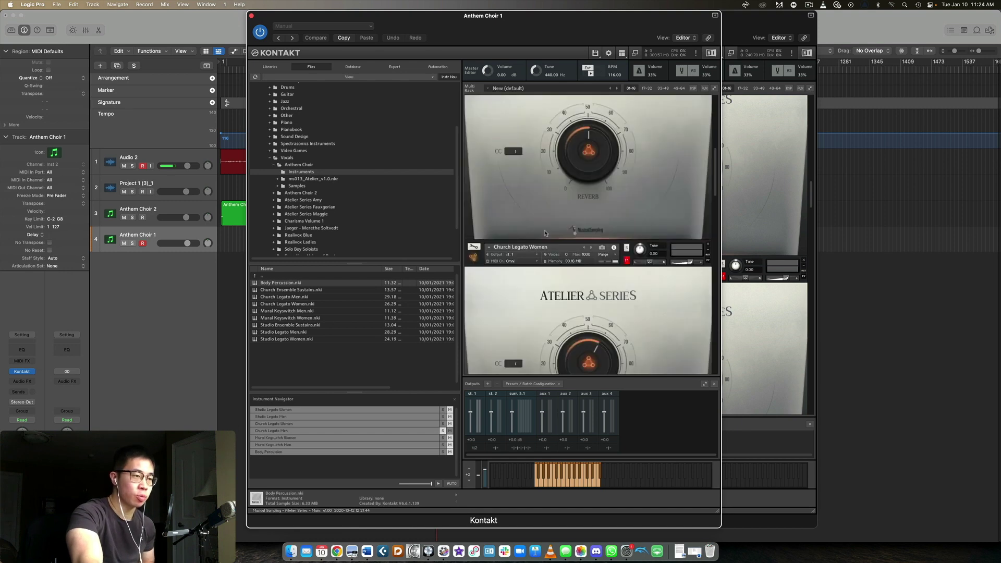
# Solo the Mural Keyswitch Women patch in Anthem Choir 1 and trigger different keyswitches to audition its phrases.
pyautogui.scroll(-20, 546, 233)
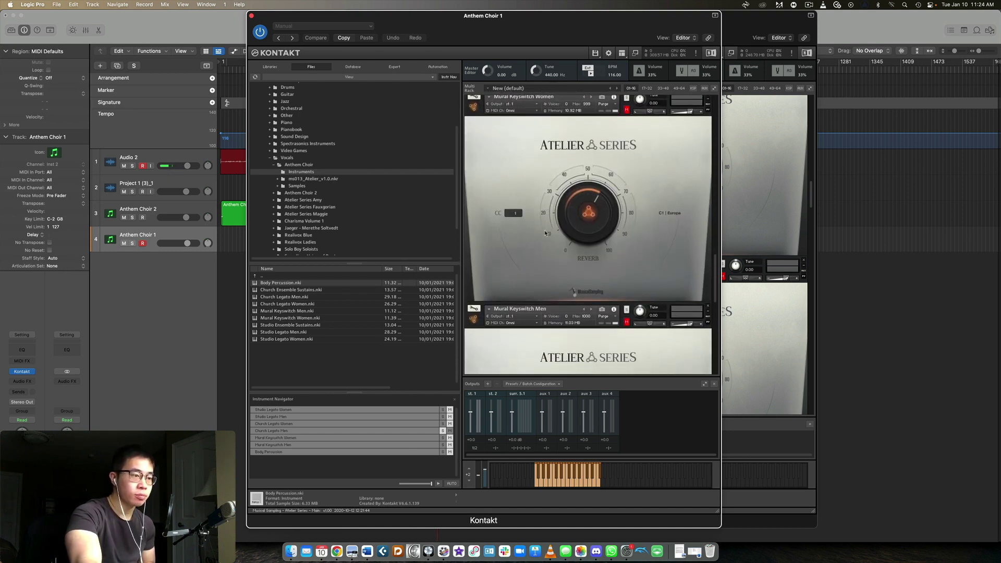
pyautogui.click(627, 99)
pyautogui.scroll(2, 633, 174)
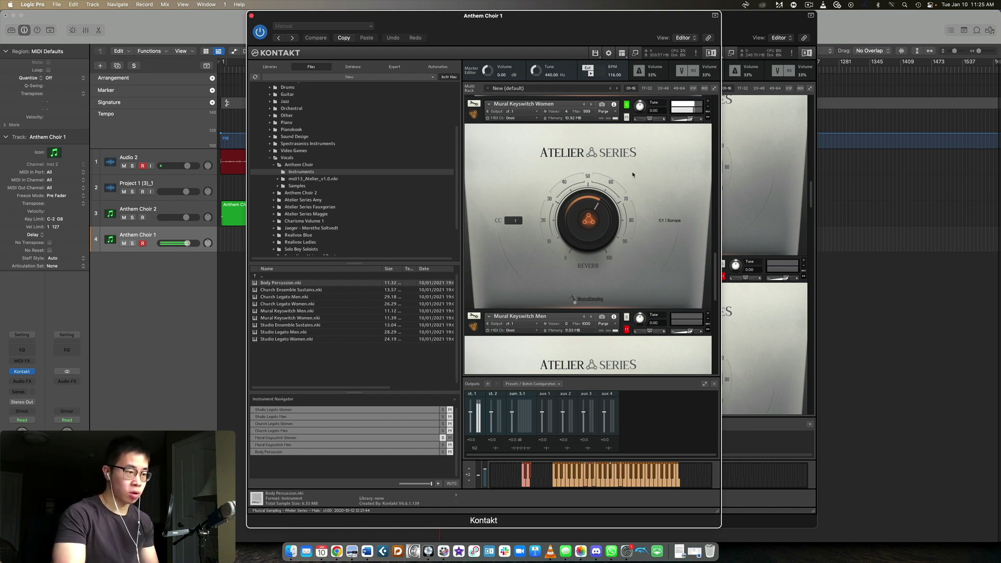
pyautogui.click(528, 486)
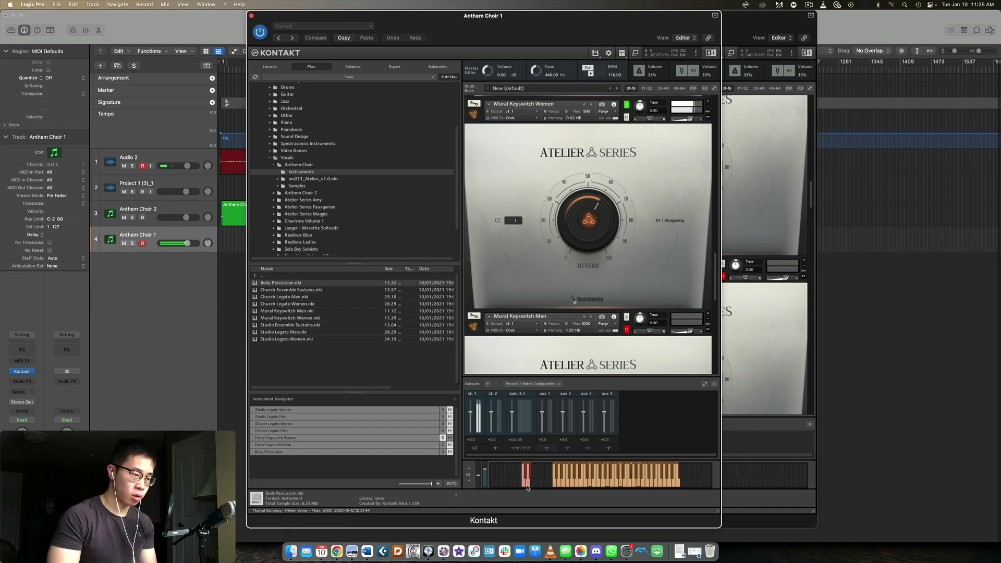
pyautogui.click(525, 477)
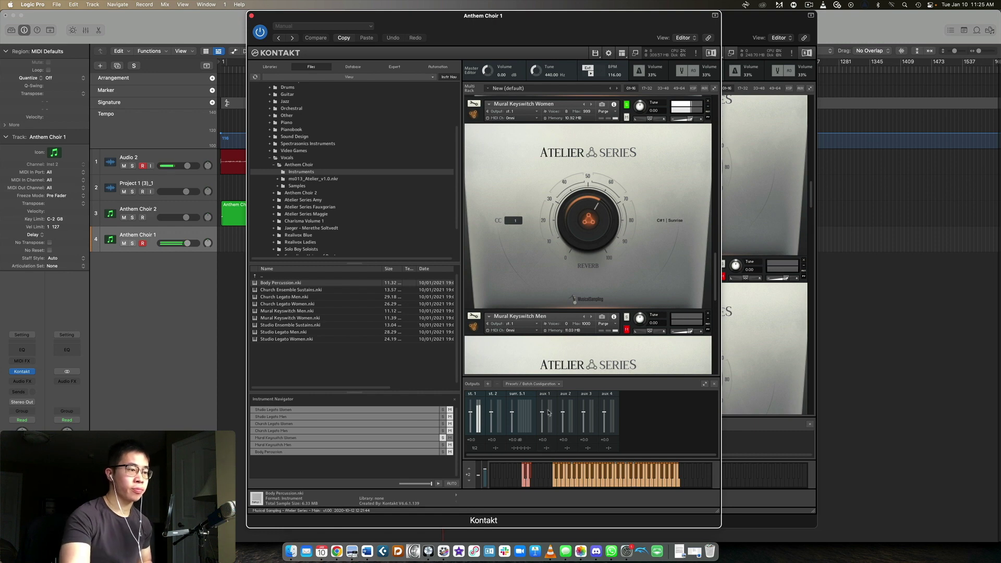
# Solo the Mural Keyswitch Men patch and switch its phrase with a keyswitch for auditioning.
pyautogui.scroll(-5, 546, 287)
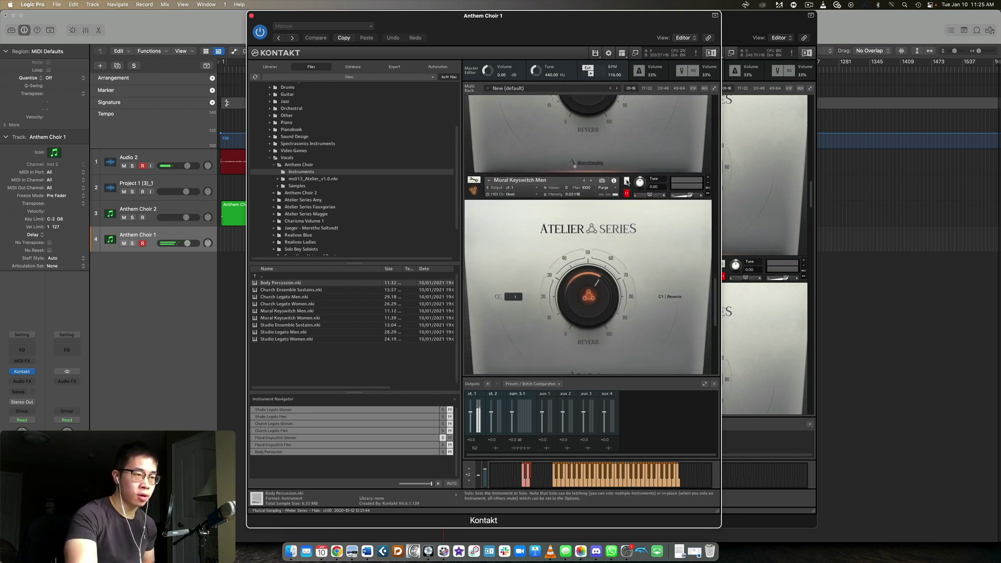
pyautogui.scroll(-2, 647, 203)
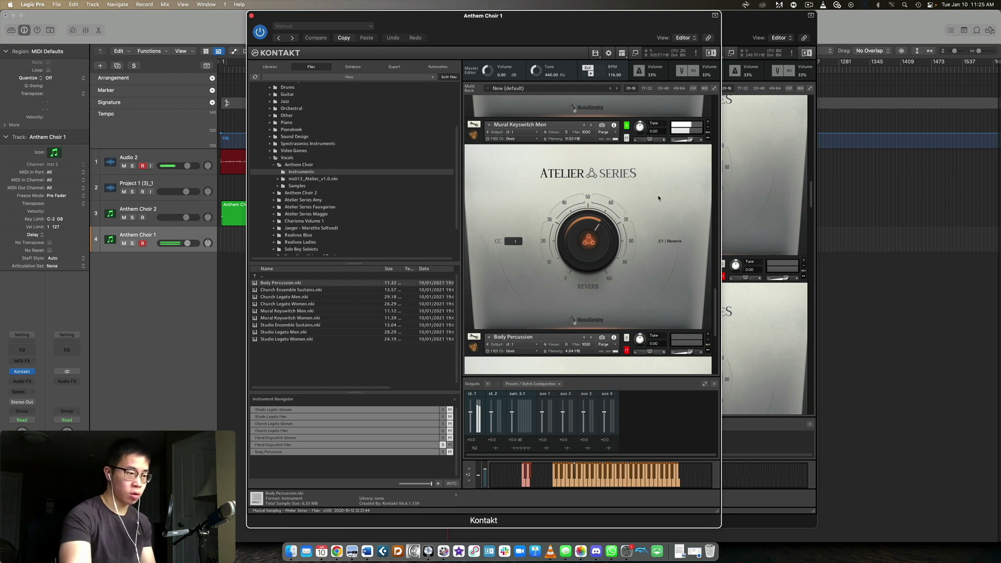
pyautogui.click(530, 472)
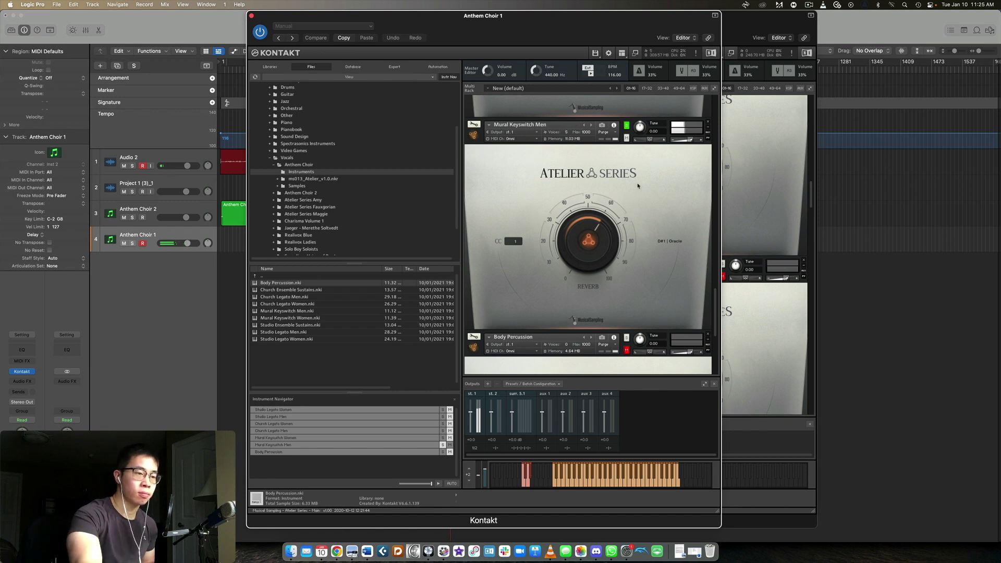
# Solo the Body Percussion patch in Anthem Choir 1 and select it for auditioning.
pyautogui.scroll(-3, 638, 186)
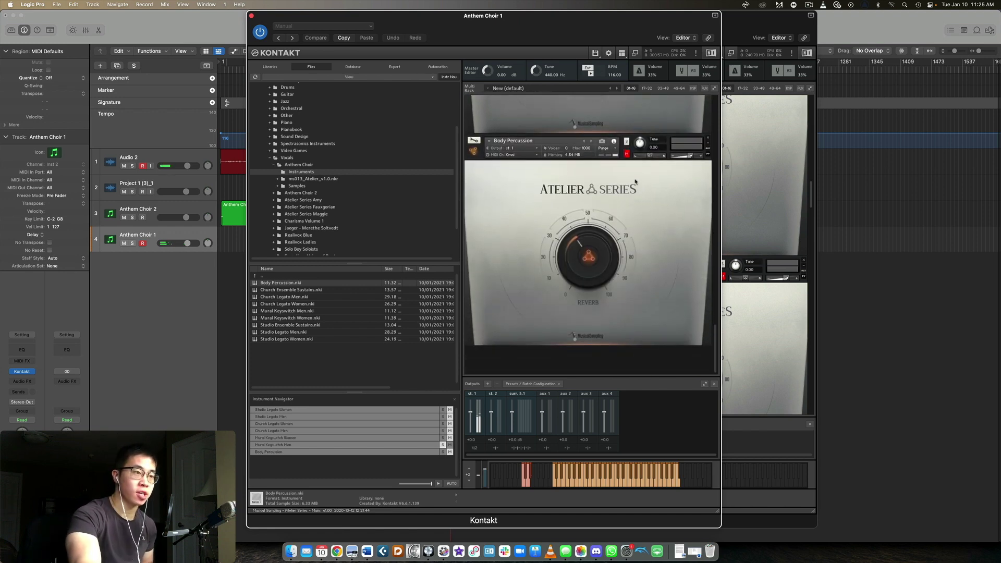
pyautogui.click(626, 141)
pyautogui.click(622, 147)
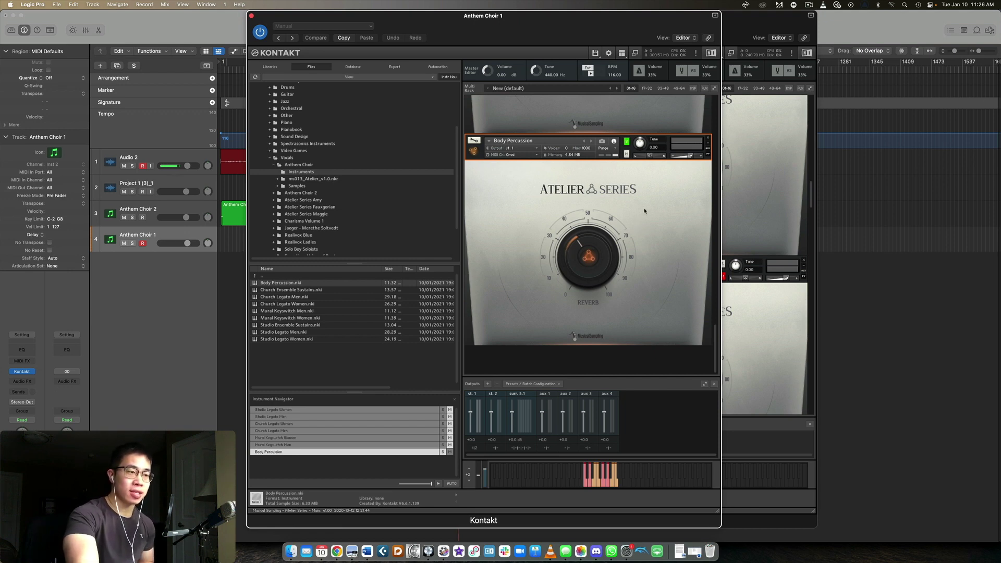
# Return to the top of the Anthem Choir 1 rack, bring Anthem Choir 2 forward and look through its women, men and sustain patches.
pyautogui.scroll(10, 643, 213)
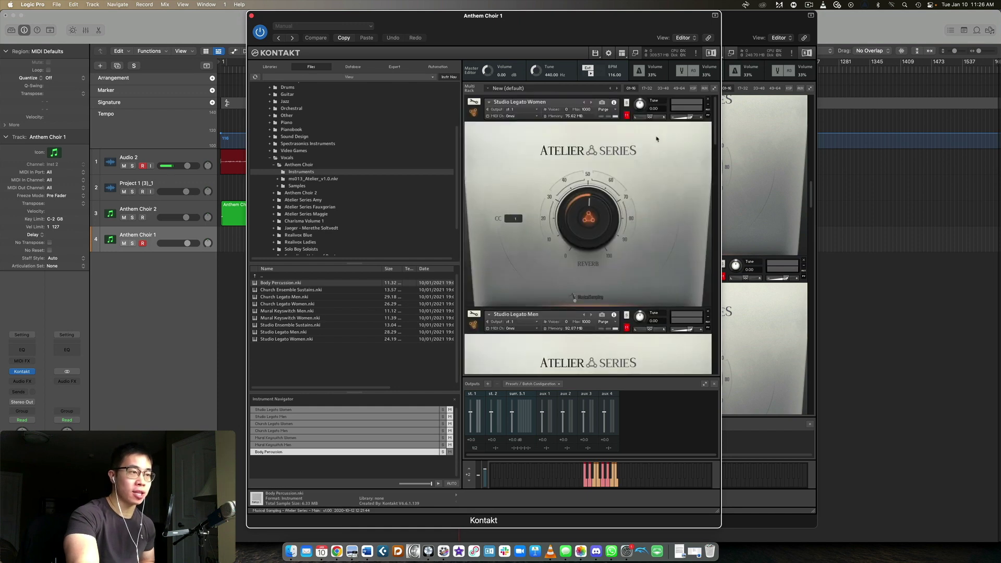
pyautogui.click(753, 121)
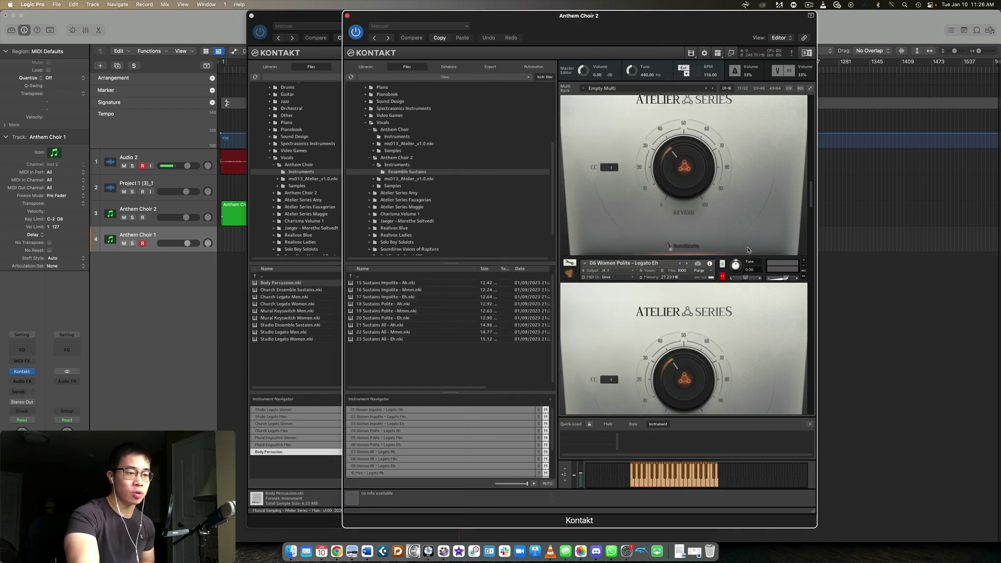
pyautogui.scroll(5, 744, 247)
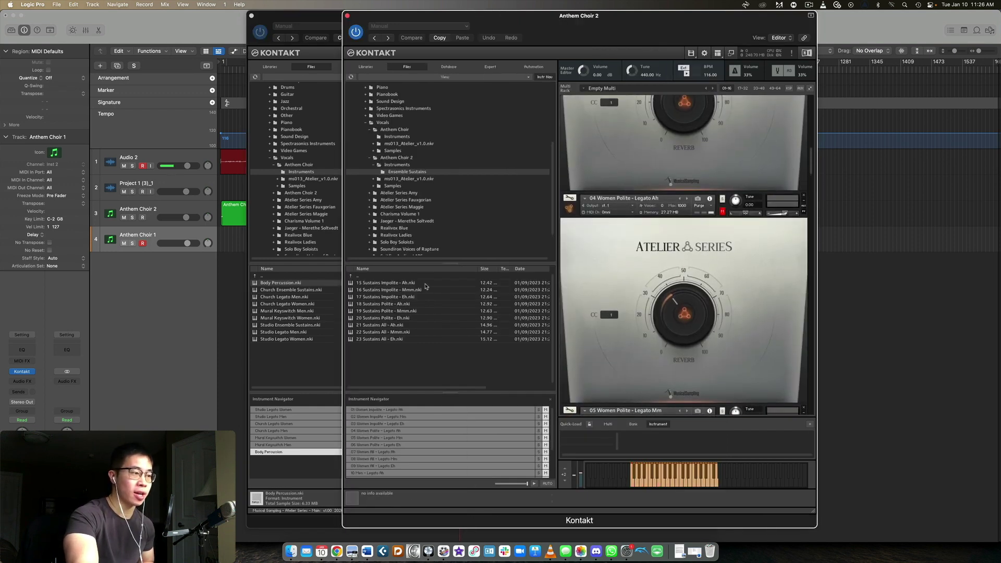
pyautogui.scroll(7, 739, 186)
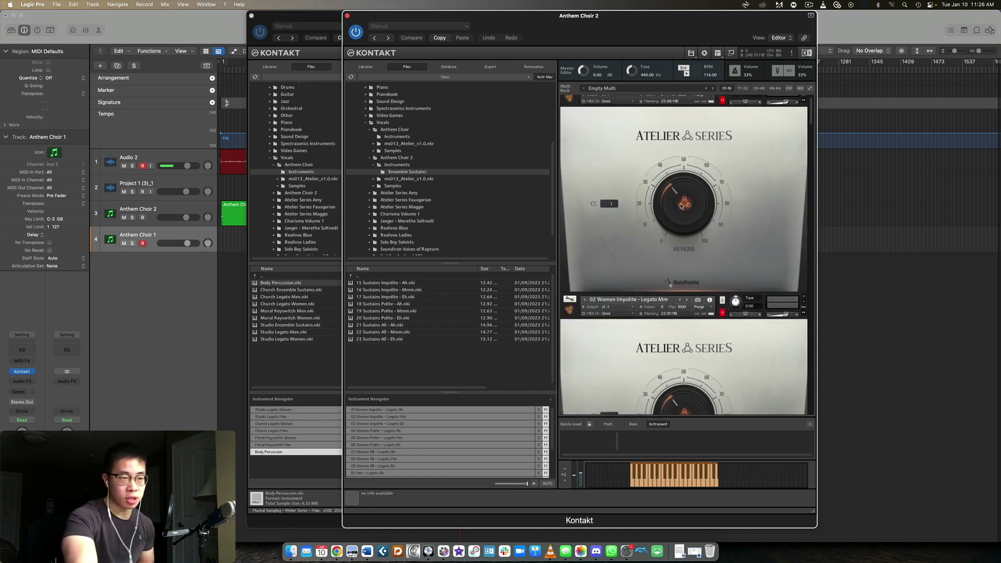
pyautogui.scroll(-12, 740, 186)
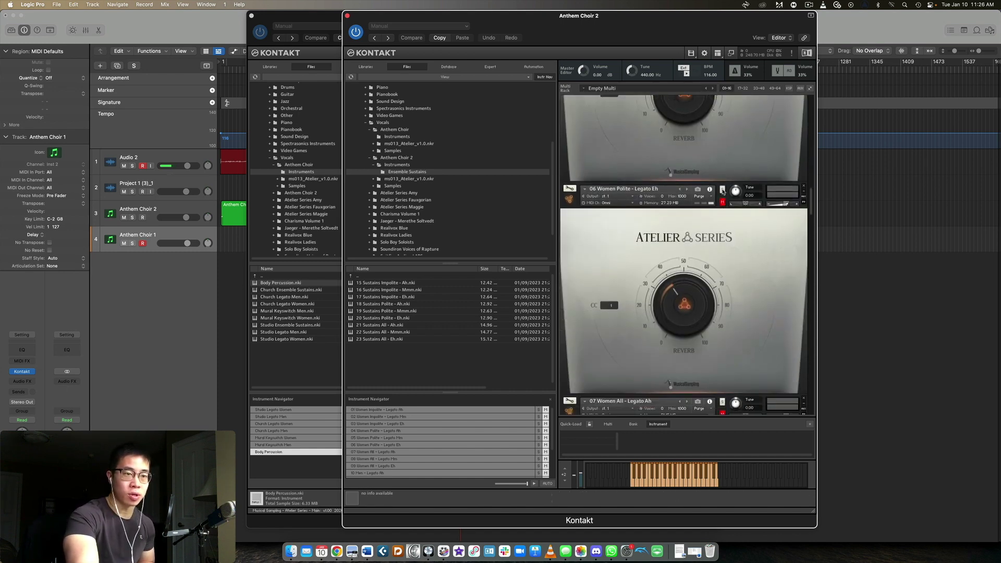
pyautogui.scroll(-10, 722, 192)
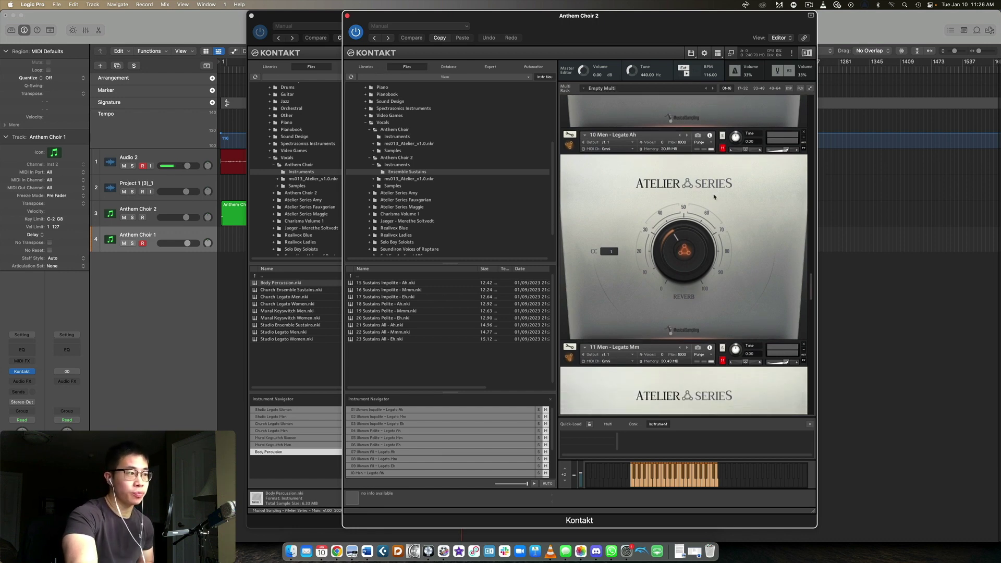
pyautogui.scroll(-12, 721, 193)
pyautogui.scroll(-10, 722, 191)
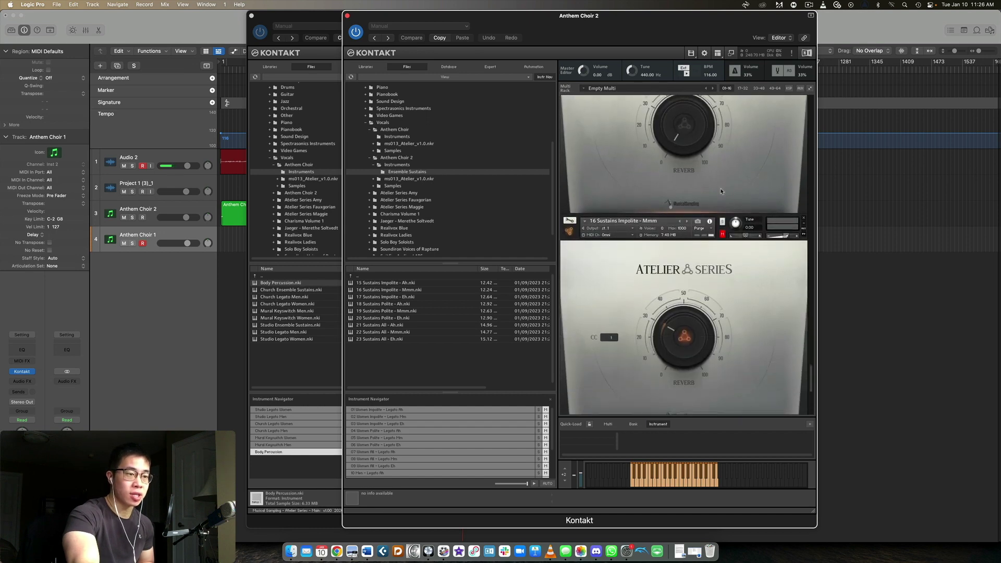